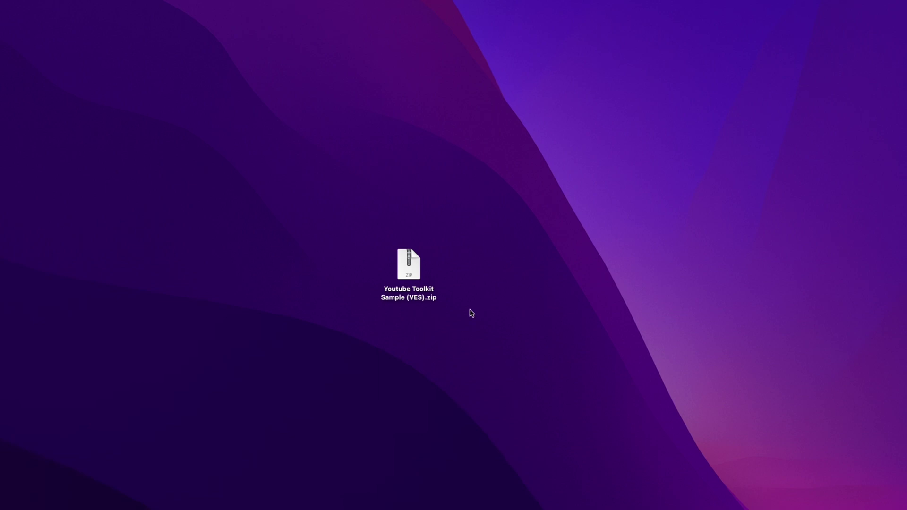
Step: Extract the Youtube Toolkit Sample (VES) zip and open the unzipped folder
{"action": "double_click", "coordinate": [407, 268]}
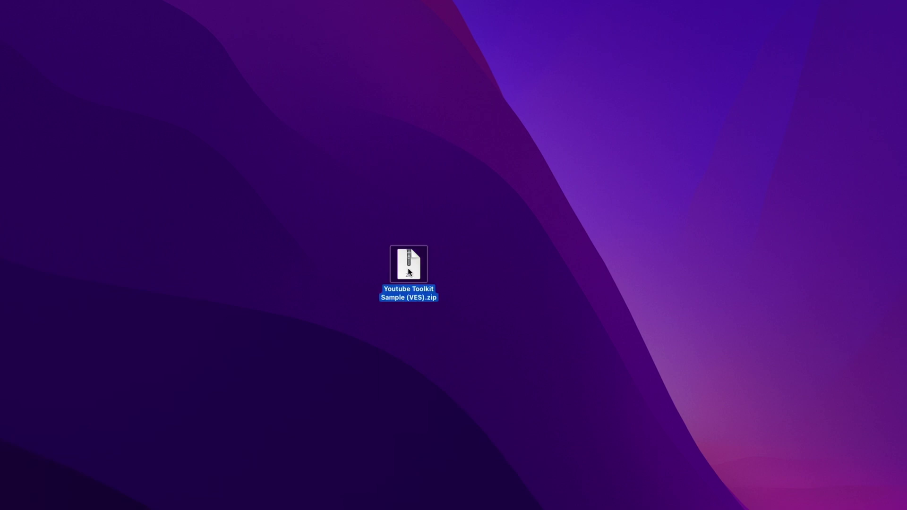
{"action": "left_click_drag", "start_coordinate": [418, 273], "coordinate": [478, 276]}
{"action": "double_click", "coordinate": [478, 274]}
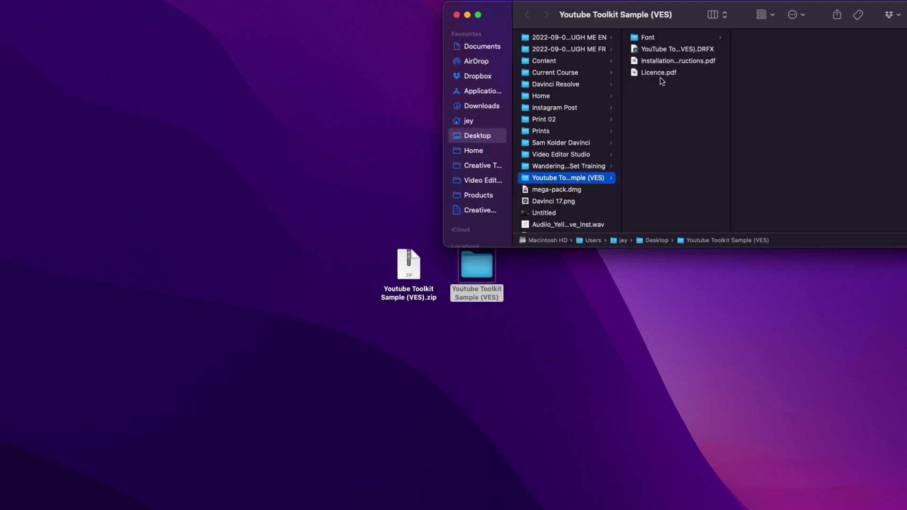
{"action": "left_click_drag", "start_coordinate": [695, 19], "coordinate": [482, 157]}
Step: Preview the Licence and instruction PDFs, the DRFX bundle and the 18 Poppins fonts
{"action": "left_click", "coordinate": [443, 207]}
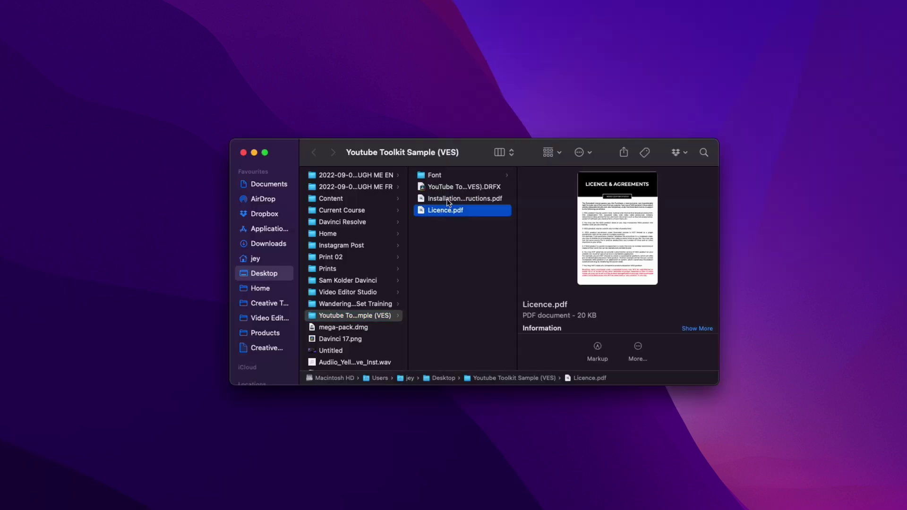
{"action": "left_click", "coordinate": [448, 200]}
{"action": "left_click", "coordinate": [456, 186]}
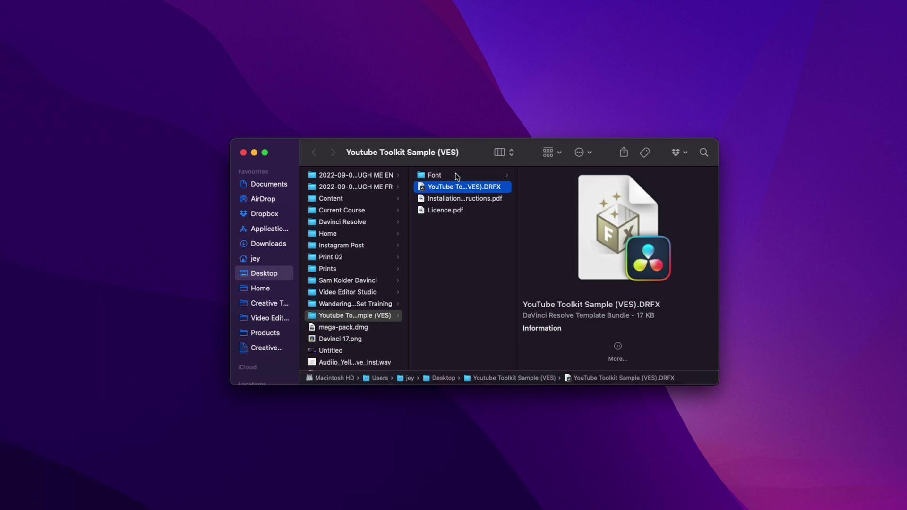
{"action": "left_click", "coordinate": [456, 177]}
{"action": "left_click", "coordinate": [557, 176]}
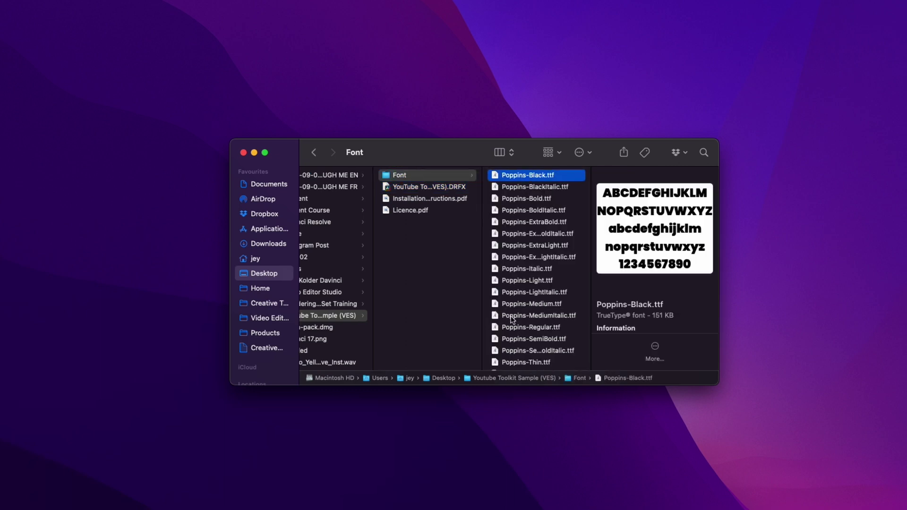
{"action": "scroll", "coordinate": [523, 363], "scroll_direction": "down", "scroll_amount": 1}
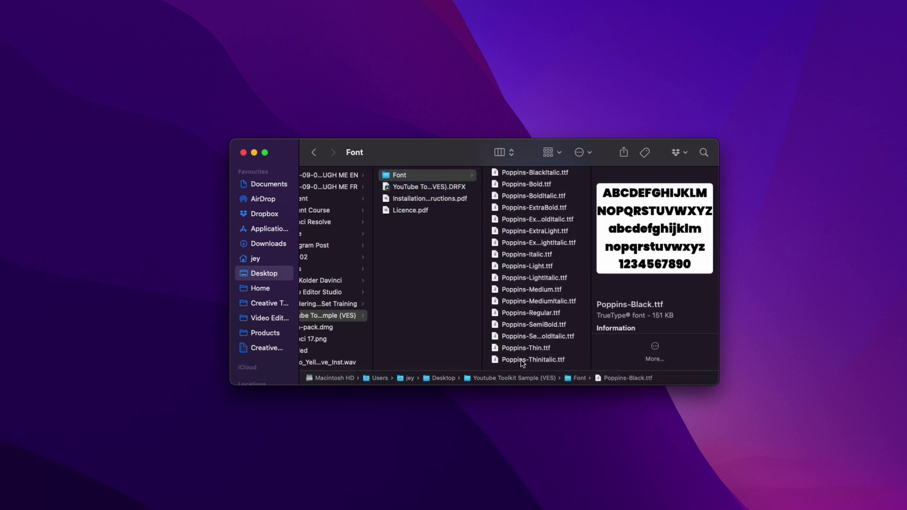
{"action": "left_click", "coordinate": [521, 360], "text": "shift"}
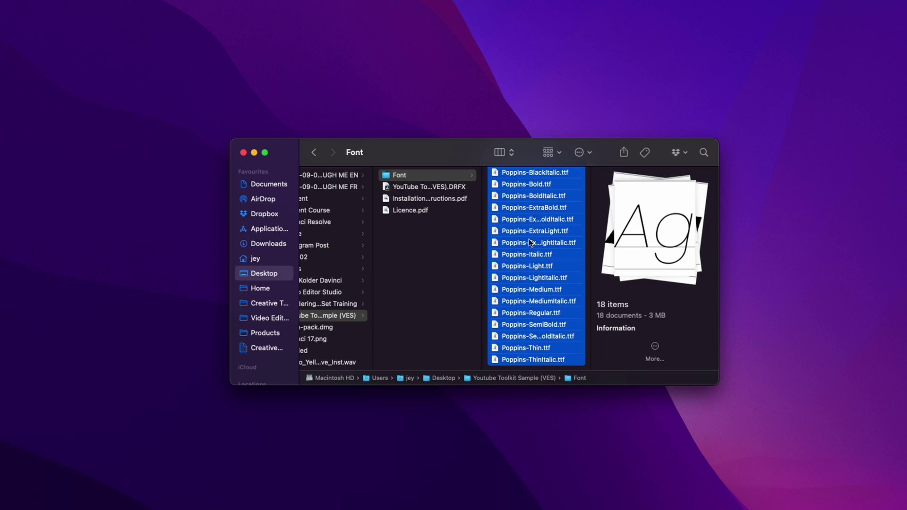
{"action": "scroll", "coordinate": [550, 290], "scroll_direction": "up", "scroll_amount": 1}
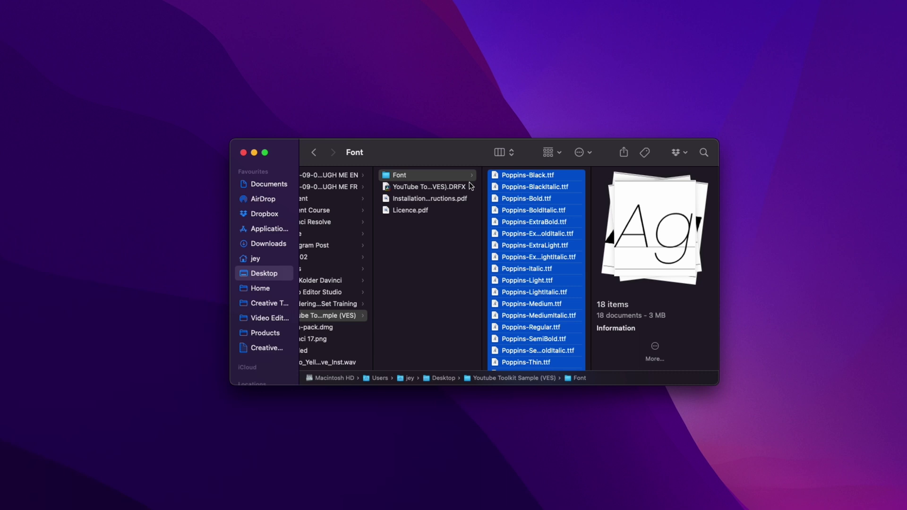
Step: Install the Youtube Toolkit Sample (VES).DRFX bundle into DaVinci Resolve
{"action": "left_click", "coordinate": [429, 187]}
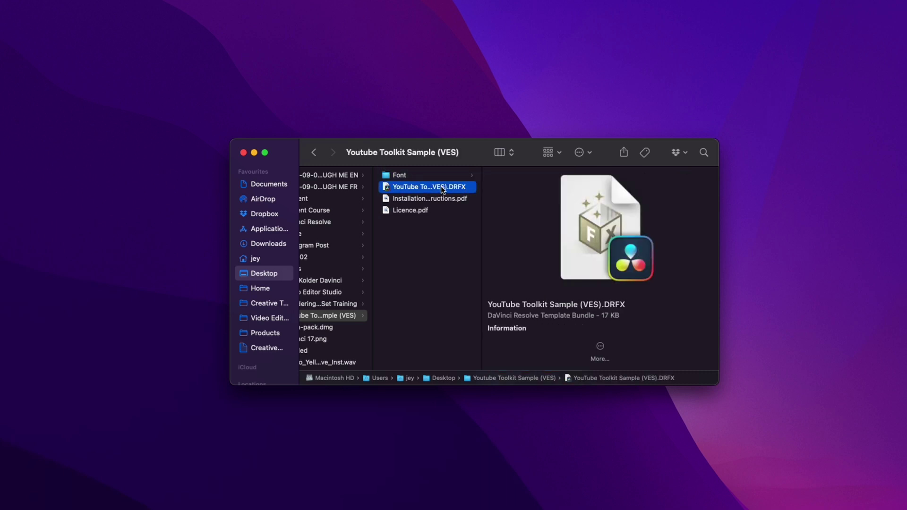
{"action": "double_click", "coordinate": [443, 190]}
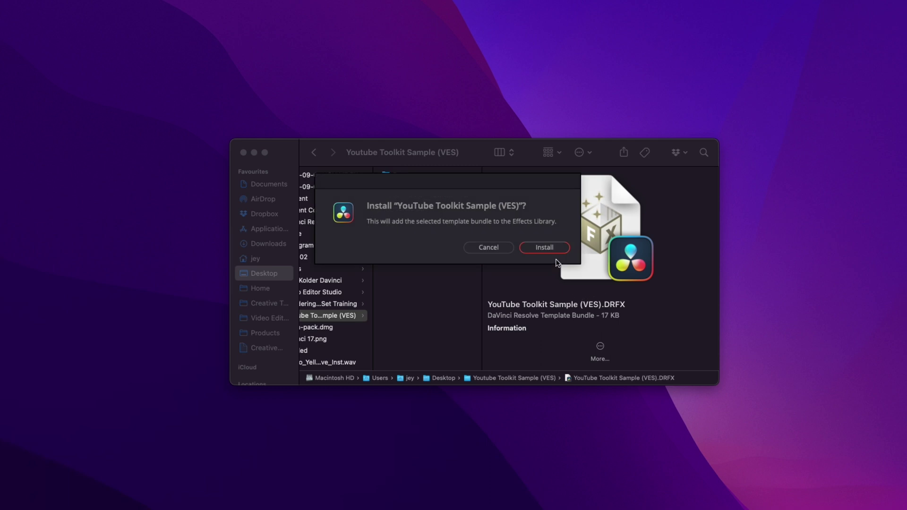
{"action": "left_click", "coordinate": [549, 247]}
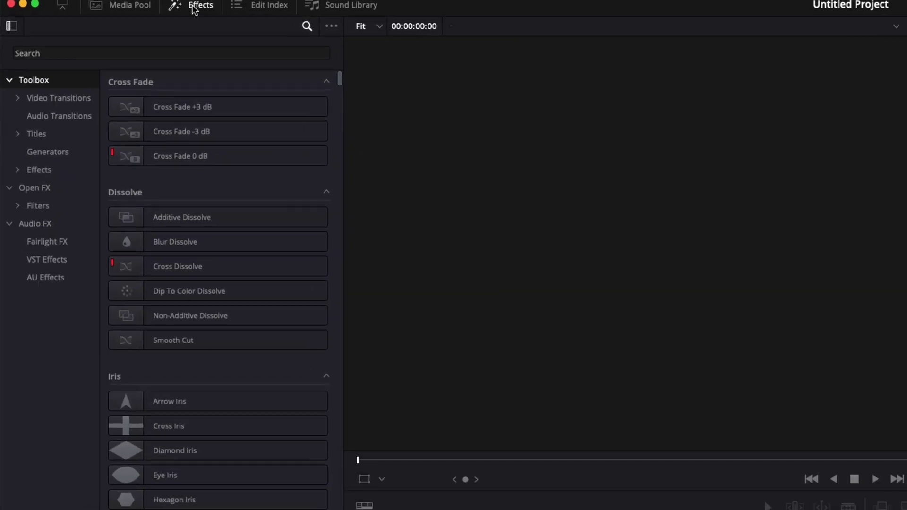
Step: Find YouTube Toolkit Sample by searching 'samp' in Titles, add it to Video 1 and play it
{"action": "left_click", "coordinate": [27, 134]}
{"action": "left_click", "coordinate": [17, 134]}
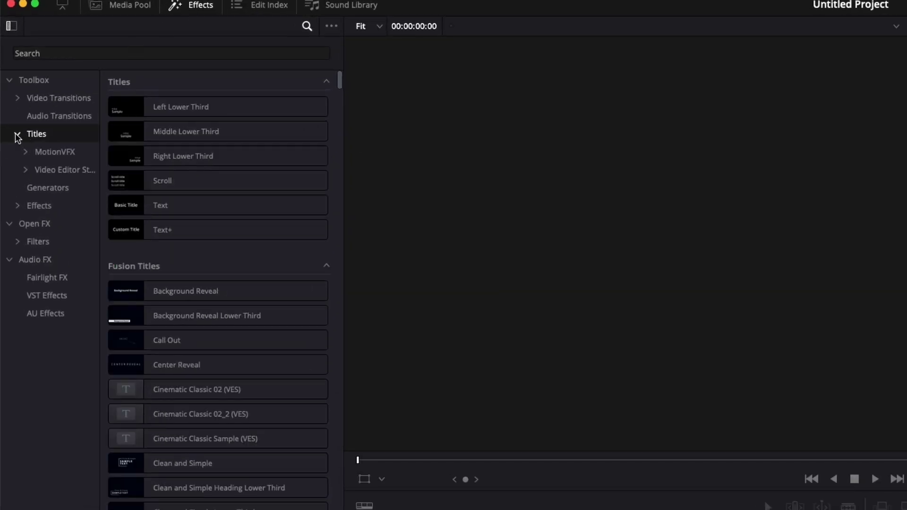
{"action": "left_click", "coordinate": [55, 170]}
{"action": "left_click", "coordinate": [95, 53]}
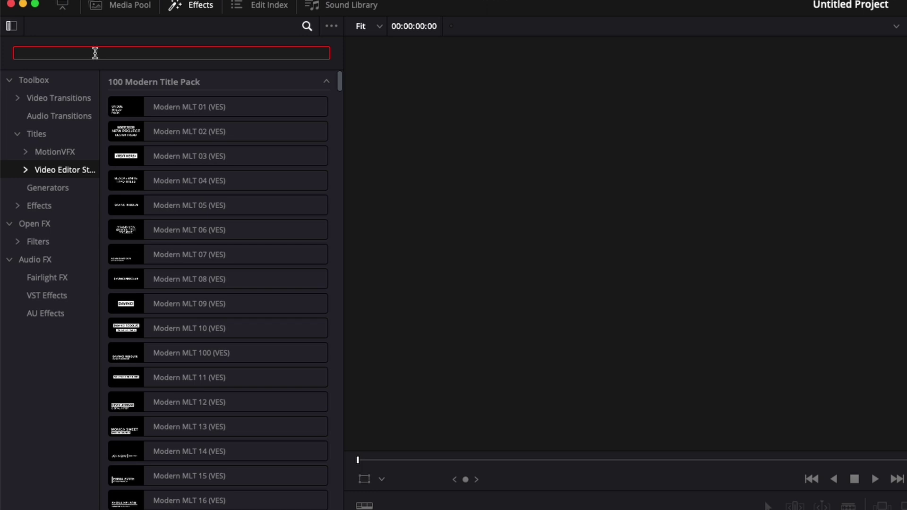
{"action": "type", "text": "samp"}
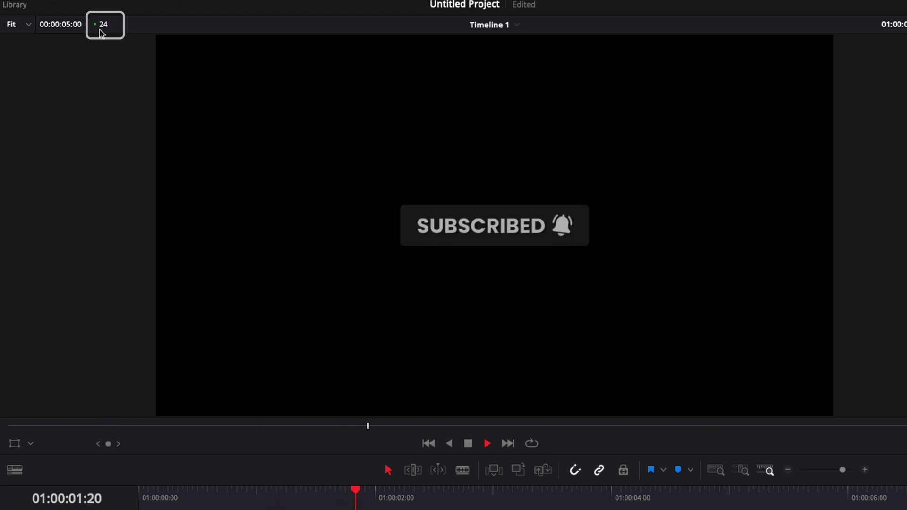
{"action": "key", "text": "space"}
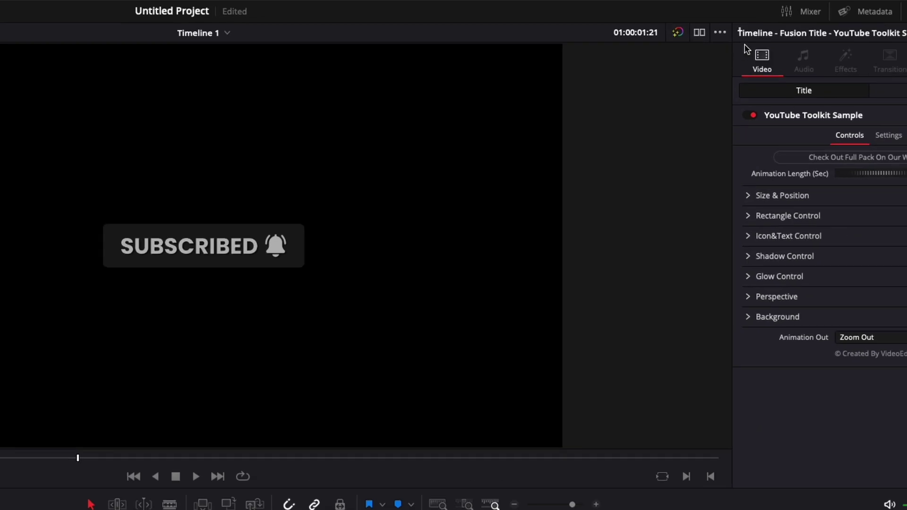
Step: Check the viewer options menu, then switch Playback > Render Cache to User
{"action": "left_click", "coordinate": [719, 32]}
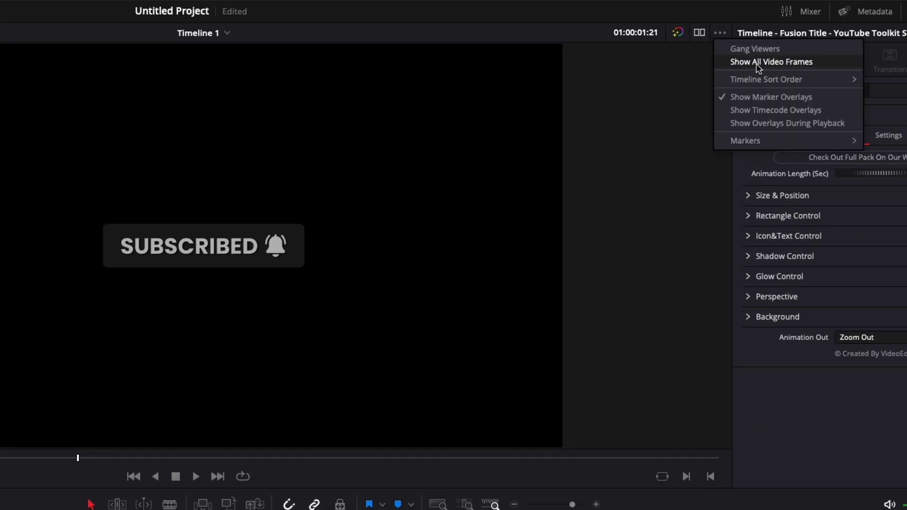
{"action": "left_click", "coordinate": [817, 62]}
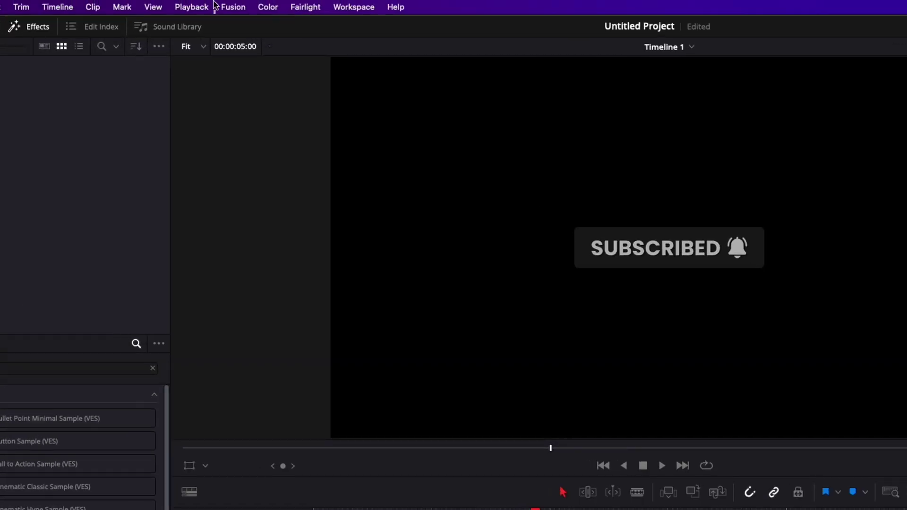
{"action": "left_click", "coordinate": [213, 7]}
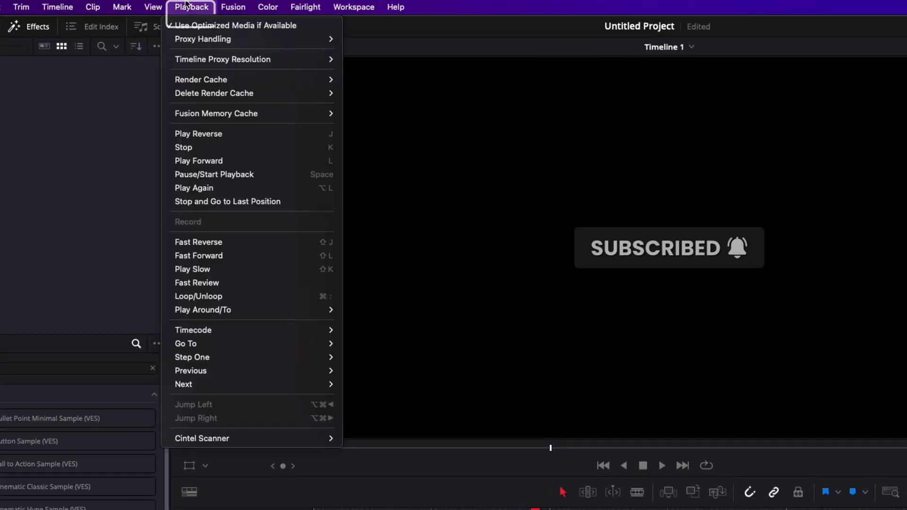
{"action": "mouse_move", "coordinate": [212, 78]}
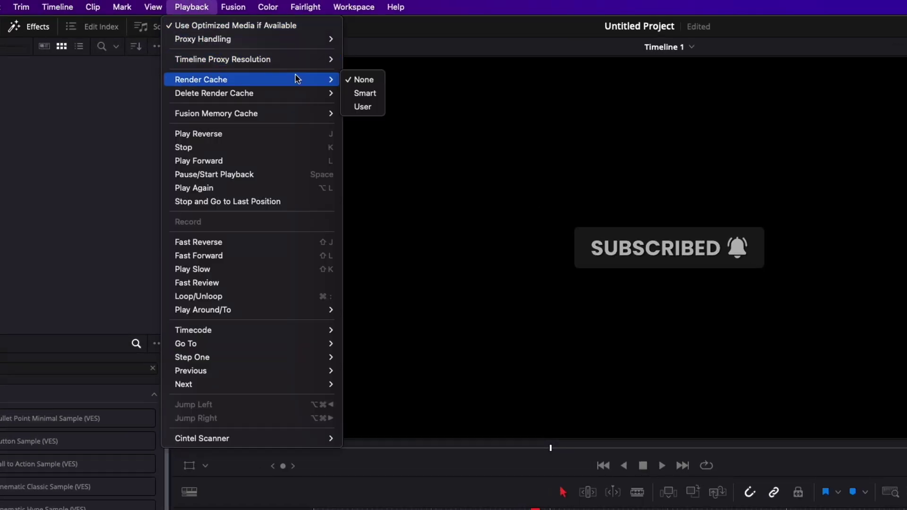
{"action": "left_click", "coordinate": [367, 107]}
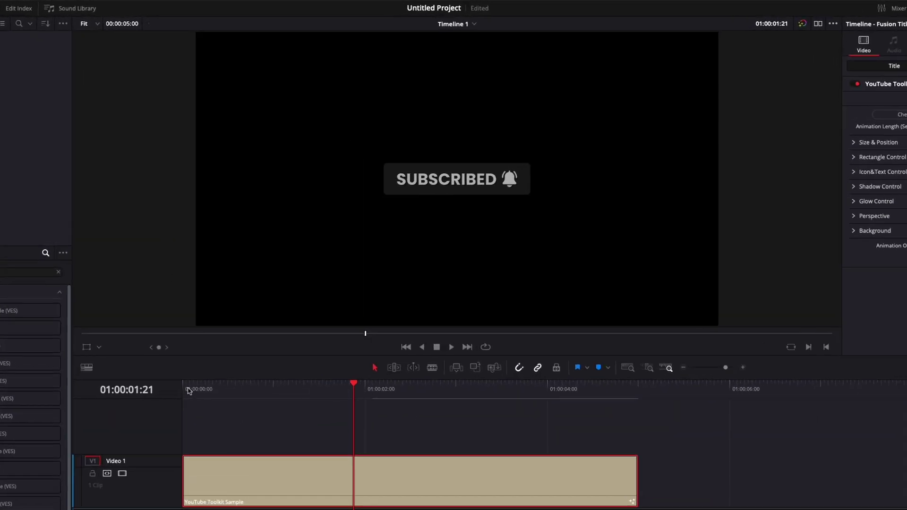
Step: Play the SUBSCRIBED title animation from the timeline start until it fades out
{"action": "left_click", "coordinate": [188, 390]}
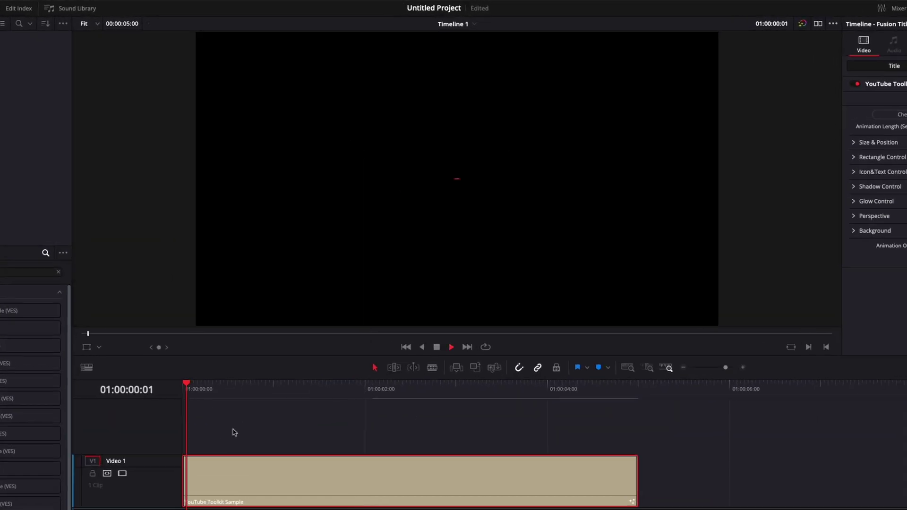
{"action": "key", "text": "space"}
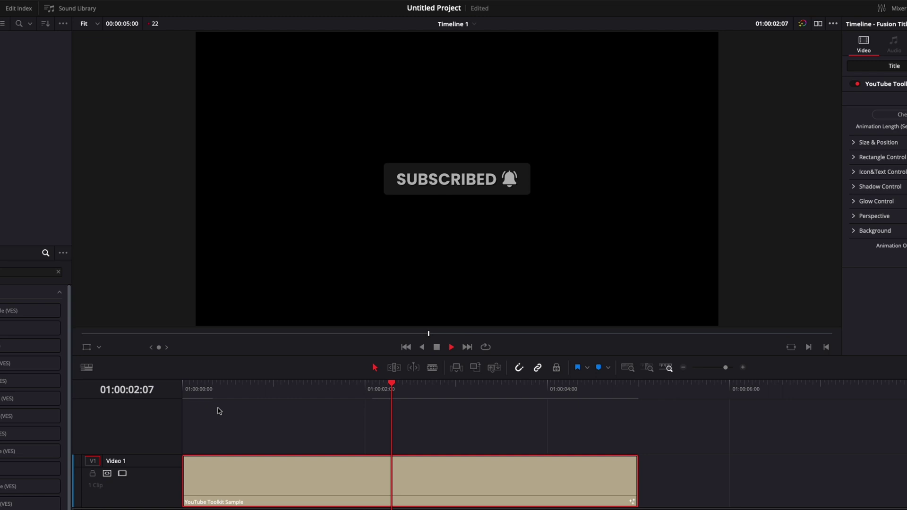
{"action": "key", "text": "space"}
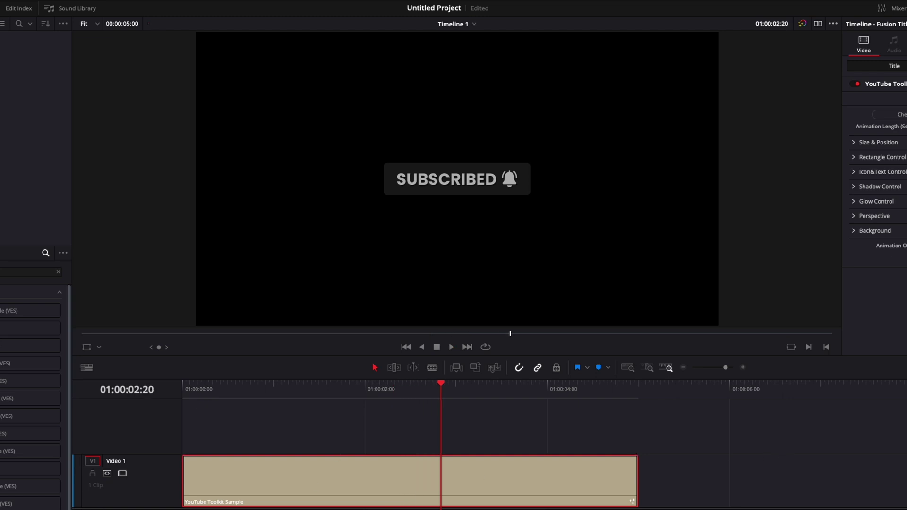
{"action": "key", "text": "Home"}
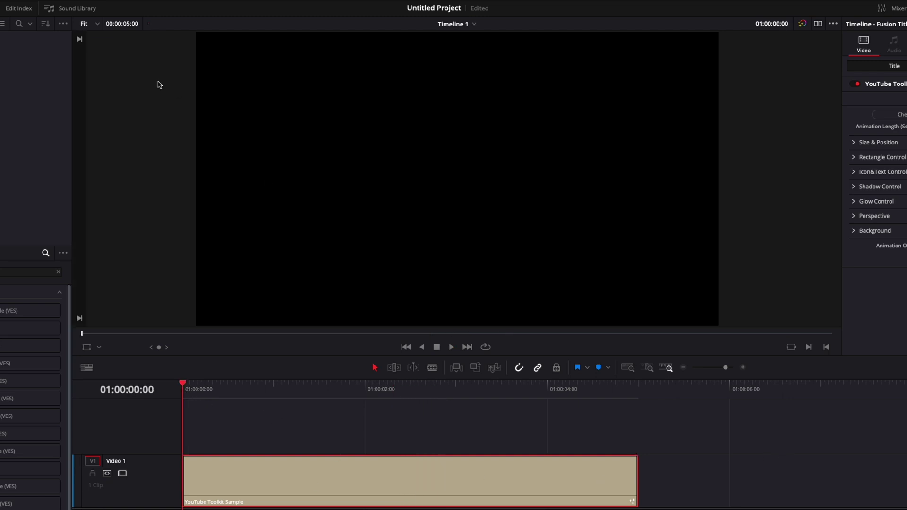
{"action": "key", "text": "space"}
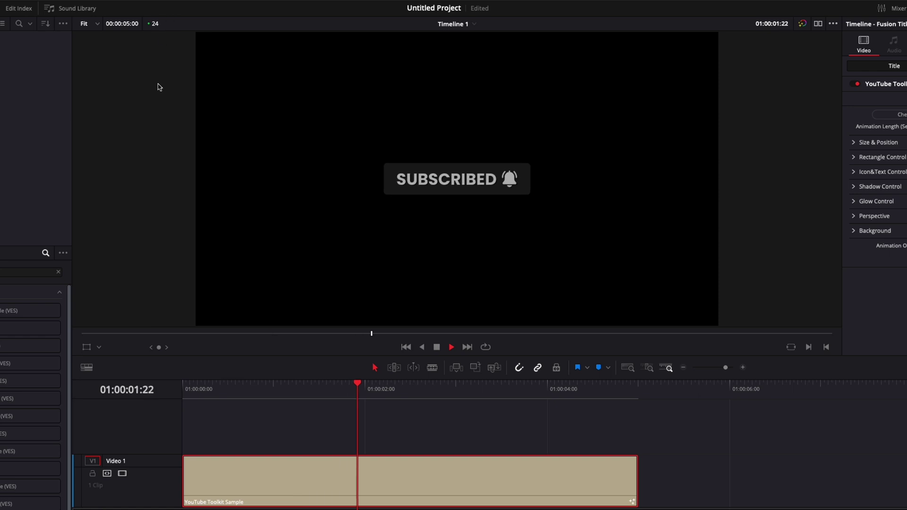
{"action": "key", "text": "Home"}
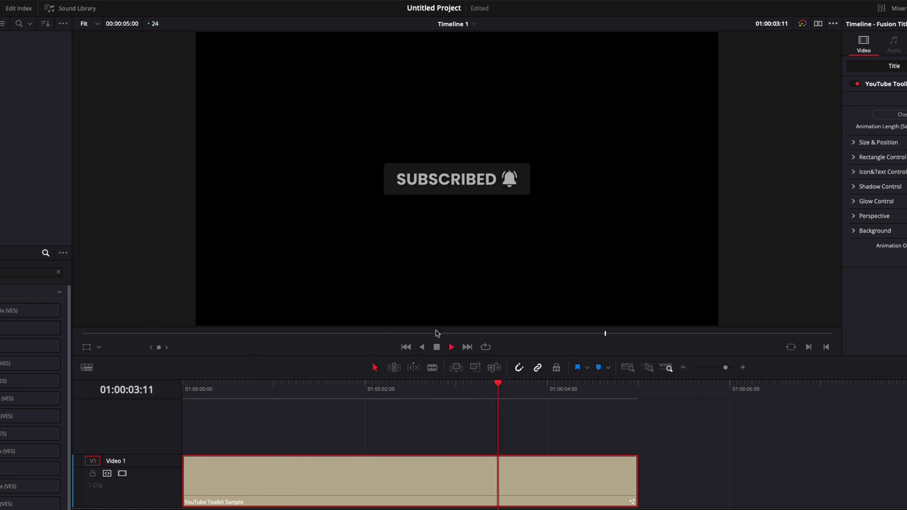
{"action": "key", "text": "space"}
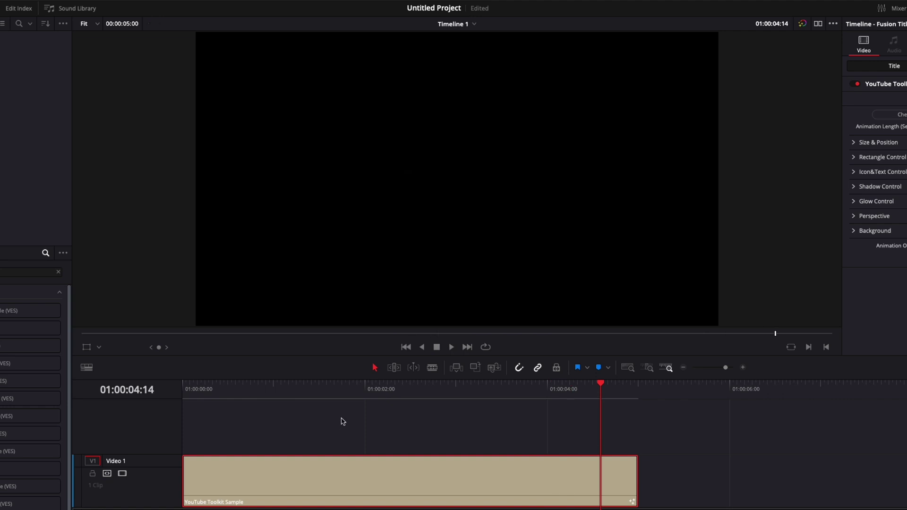
Step: Extend the title clip to about 01:00:08:00 and replay it from the start
{"action": "left_click_drag", "start_coordinate": [361, 421], "coordinate": [495, 424]}
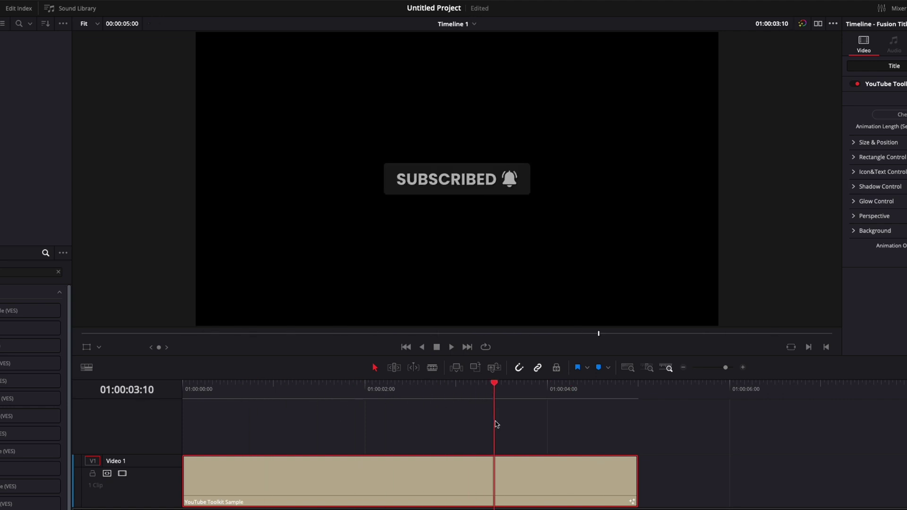
{"action": "left_click_drag", "start_coordinate": [635, 481], "coordinate": [739, 488]}
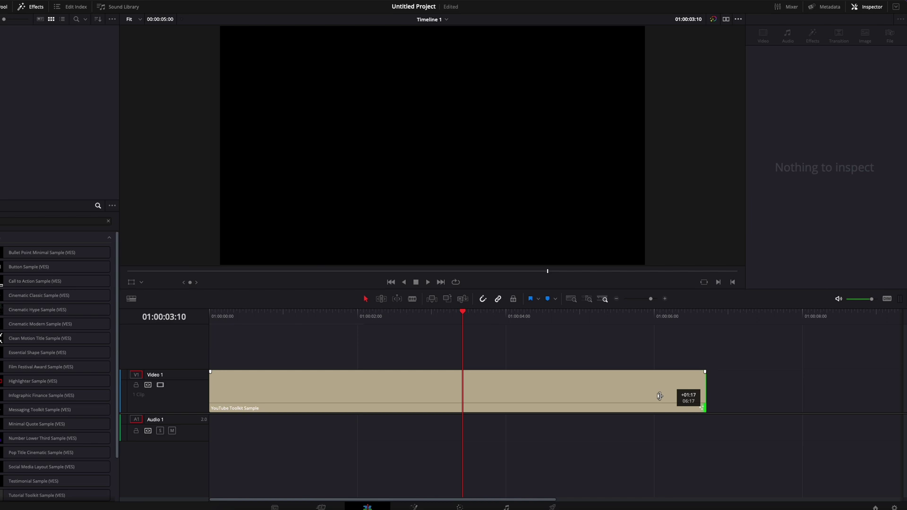
{"action": "left_click_drag", "start_coordinate": [659, 396], "coordinate": [763, 396]}
{"action": "left_click", "coordinate": [213, 316]}
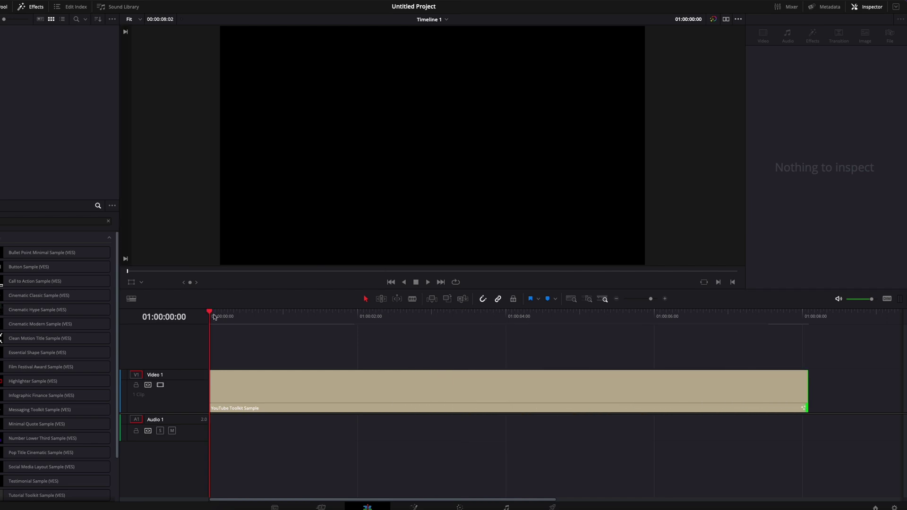
{"action": "key", "text": "space"}
{"action": "left_click", "coordinate": [677, 315]}
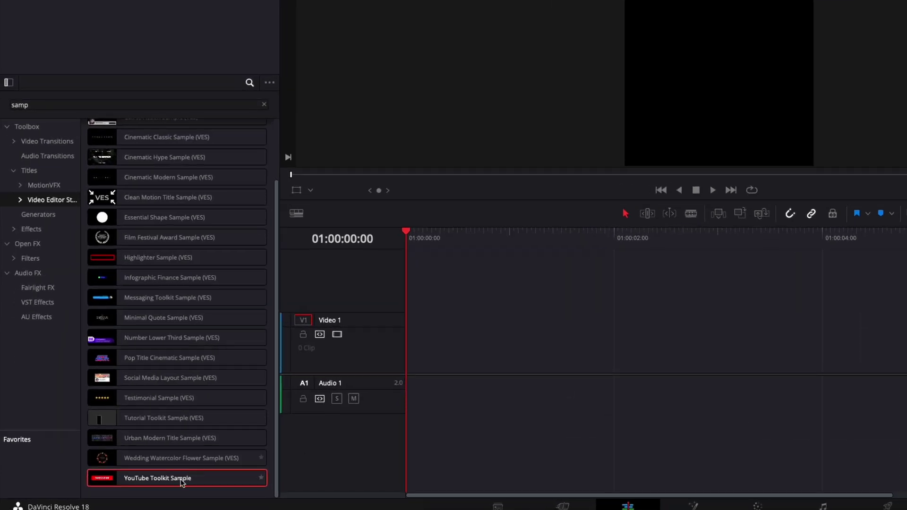
Step: Drop YouTube Toolkit Sample at the start of Timeline 2's Video 1 and preview it
{"action": "left_click_drag", "start_coordinate": [131, 487], "coordinate": [336, 376]}
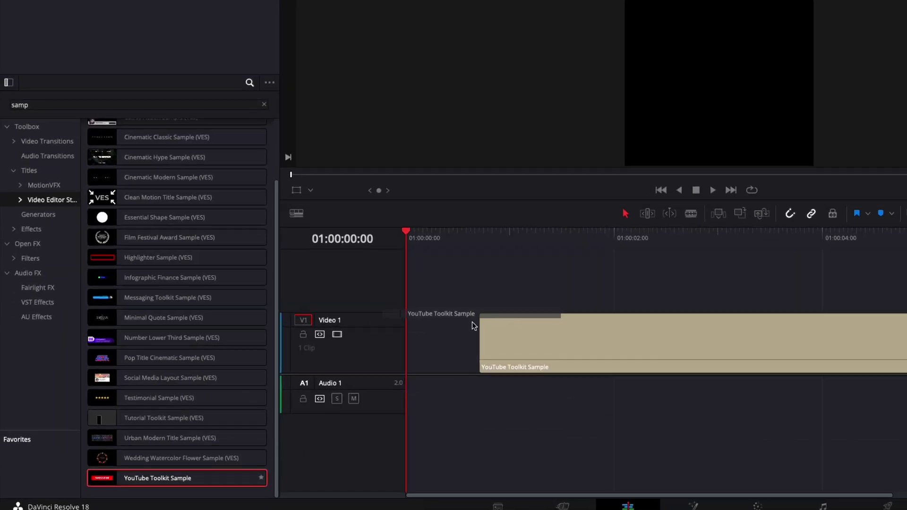
{"action": "left_click_drag", "start_coordinate": [472, 321], "coordinate": [410, 342]}
{"action": "key", "text": "space"}
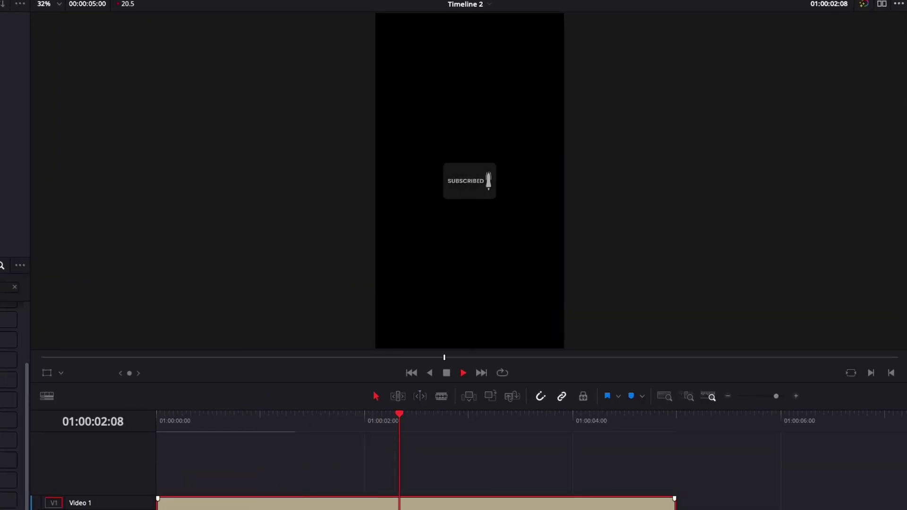
{"action": "key", "text": "space"}
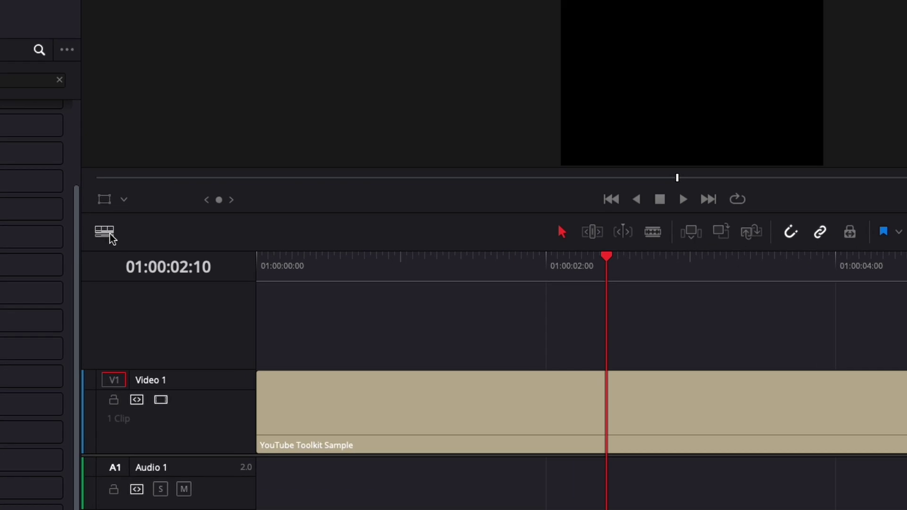
Step: Turn on stacked timeline tabs and create Timeline 3 from the media pool
{"action": "left_click", "coordinate": [131, 299]}
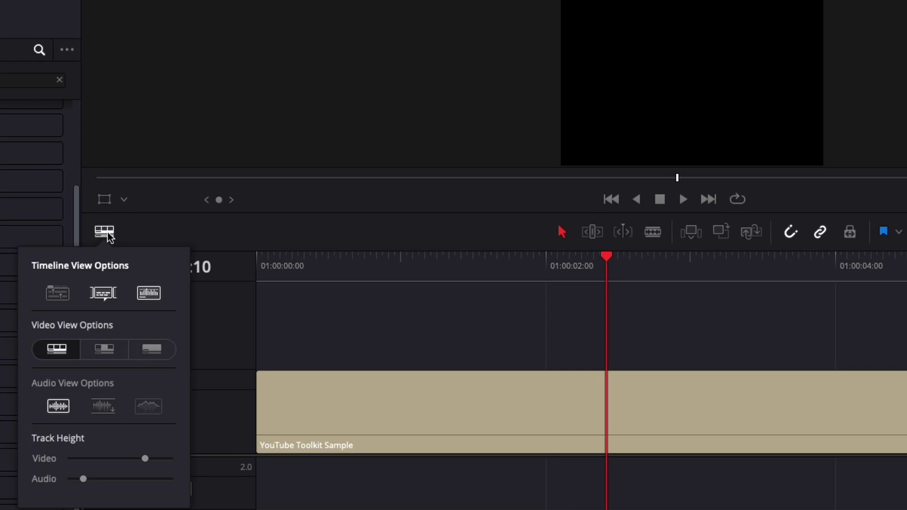
{"action": "left_click", "coordinate": [57, 295]}
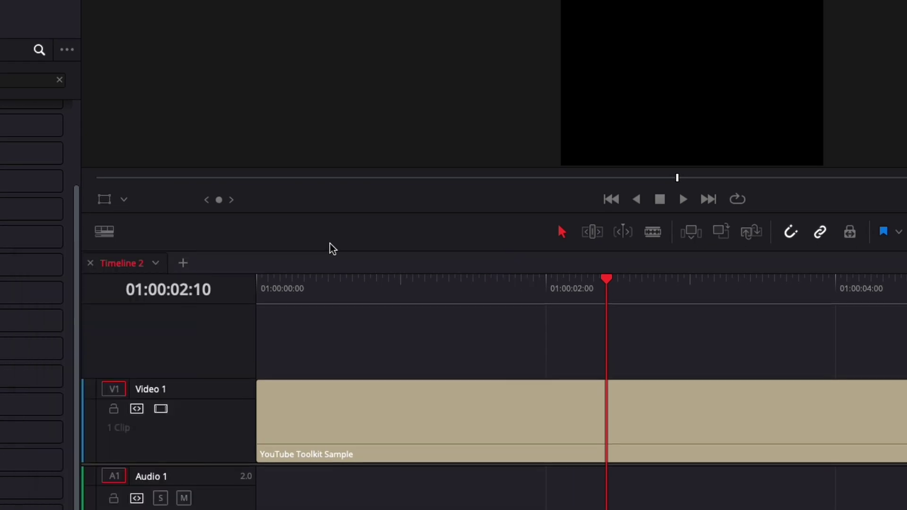
{"action": "left_click", "coordinate": [183, 264]}
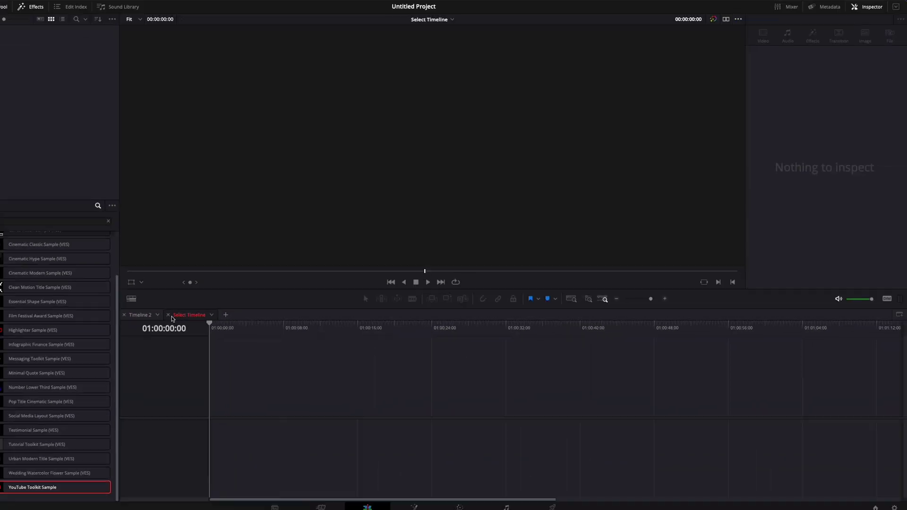
{"action": "right_click", "coordinate": [62, 100]}
{"action": "mouse_move", "coordinate": [94, 104]}
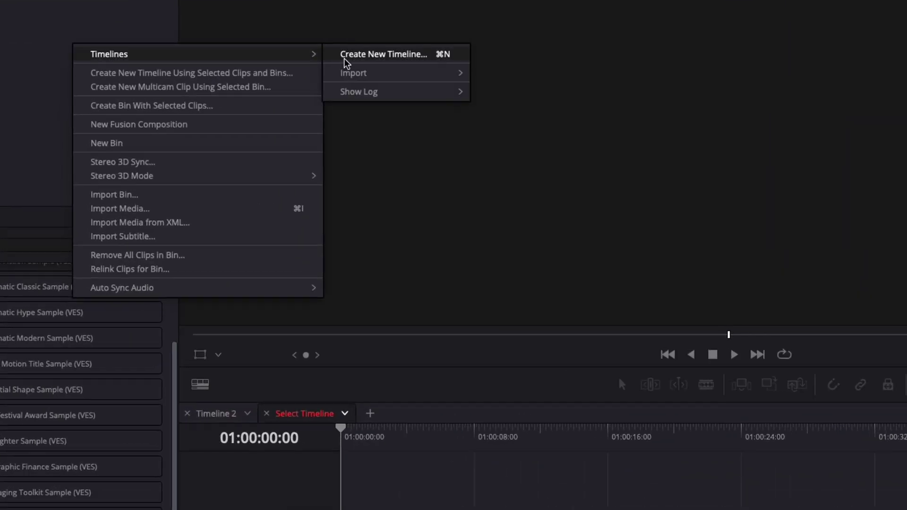
{"action": "left_click", "coordinate": [255, 104]}
{"action": "left_click", "coordinate": [652, 307]}
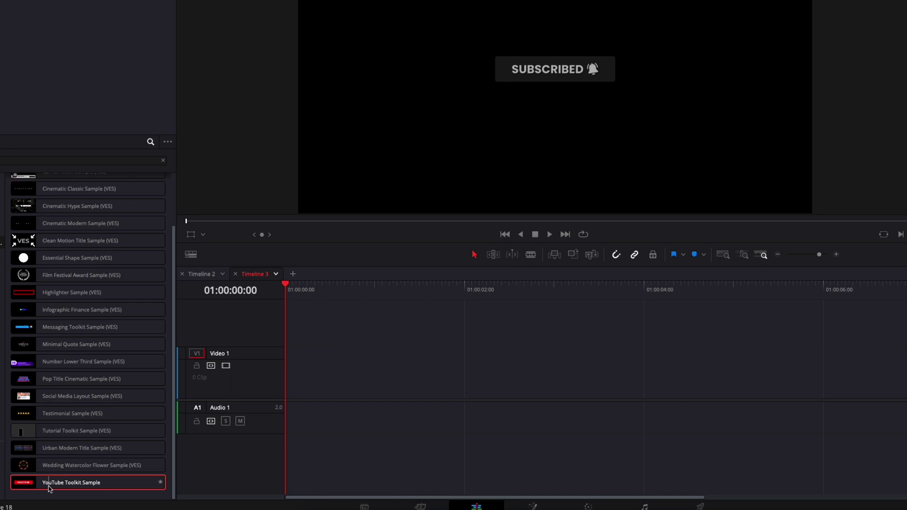
Step: Add the YouTube Toolkit Sample title to Timeline 3 and nest it as Compound Clip 1
{"action": "left_click_drag", "start_coordinate": [55, 486], "coordinate": [255, 390]}
{"action": "left_click_drag", "start_coordinate": [497, 324], "coordinate": [427, 338]}
{"action": "left_click", "coordinate": [484, 342]}
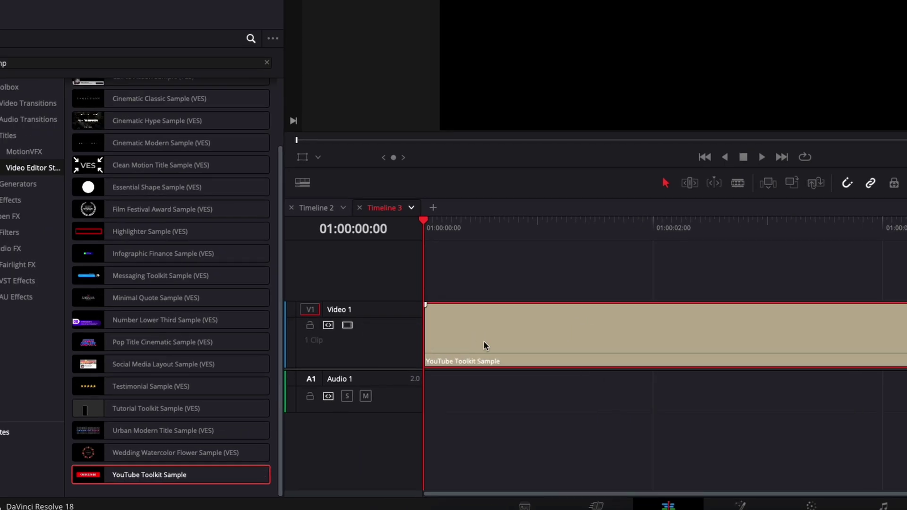
{"action": "right_click", "coordinate": [484, 341]}
{"action": "left_click", "coordinate": [531, 128]}
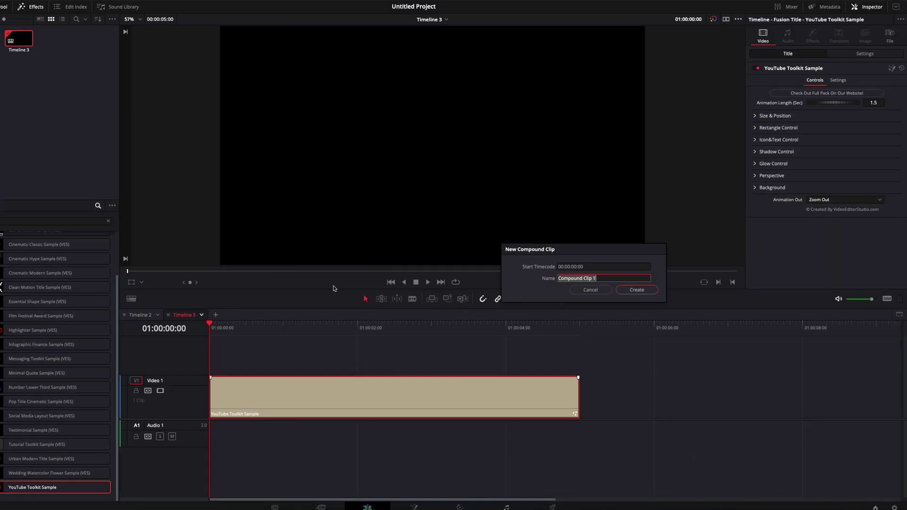
{"action": "left_click", "coordinate": [638, 289]}
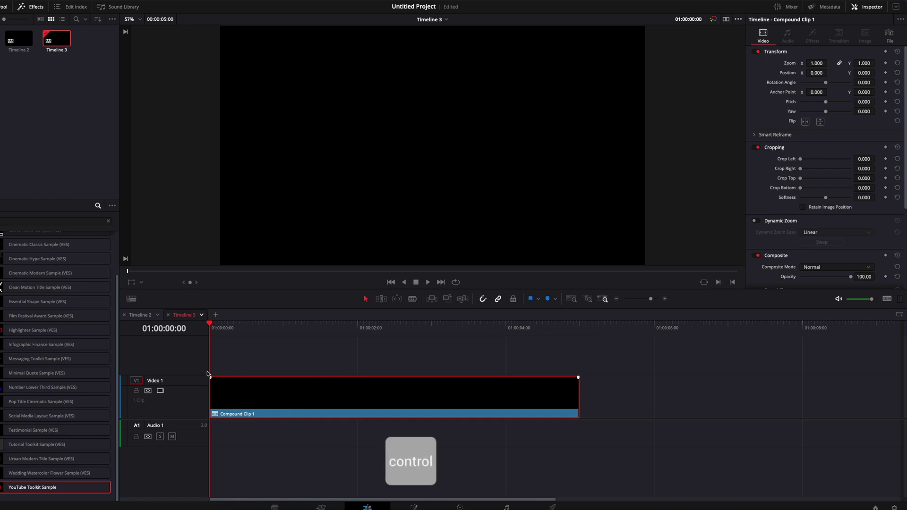
Step: Copy Compound Clip 1 and paste it into Timeline 2 after the title clip
{"action": "key", "text": "ctrl+c"}
{"action": "left_click", "coordinate": [266, 395]}
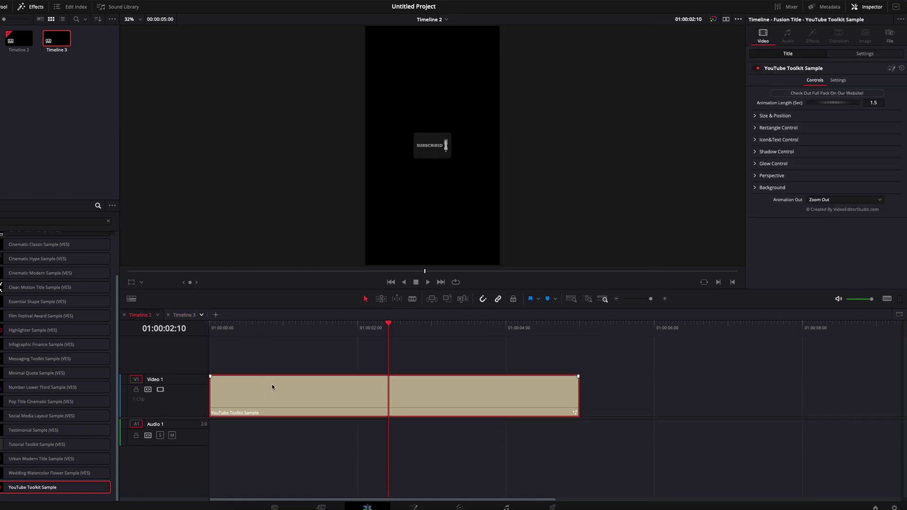
{"action": "key", "text": "End"}
{"action": "key", "text": "ctrl+v"}
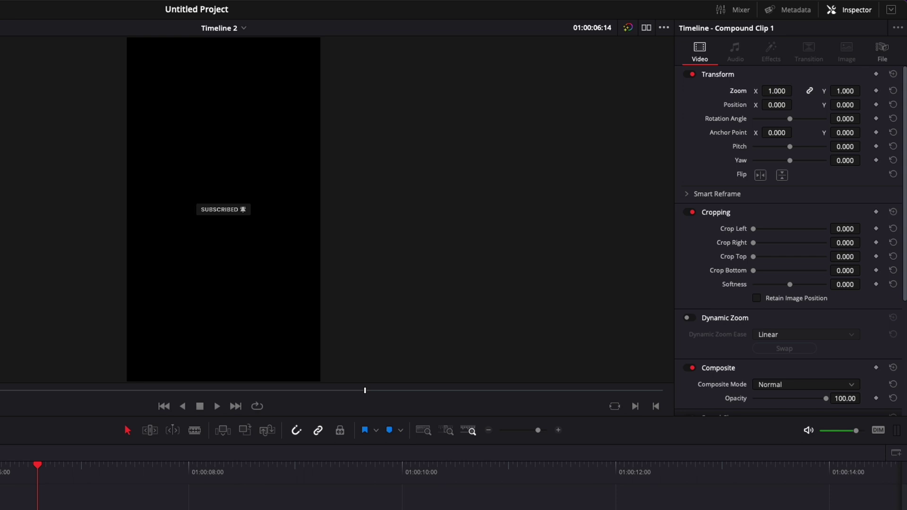
Step: Set the pasted compound clip's Zoom to 2.19 and lower its Position Y near the frame bottom
{"action": "left_click_drag", "start_coordinate": [776, 89], "coordinate": [776, 89]}
{"action": "left_click_drag", "start_coordinate": [845, 104], "coordinate": [842, 105]}
{"action": "left_click", "coordinate": [411, 362]}
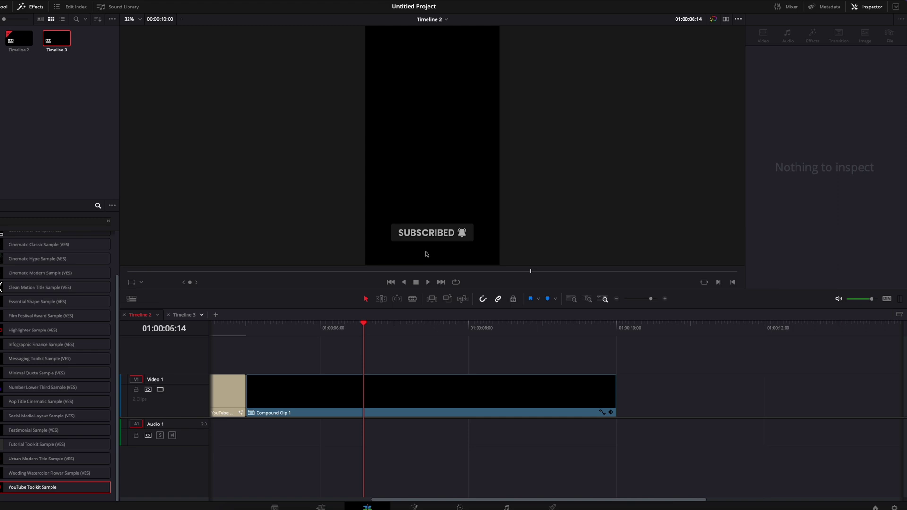
{"action": "left_click", "coordinate": [371, 394]}
Step: Open Compound Clip 1 in its own timeline, view the title at 2 seconds, then reselect it in Timeline 2
{"action": "right_click", "coordinate": [371, 394]}
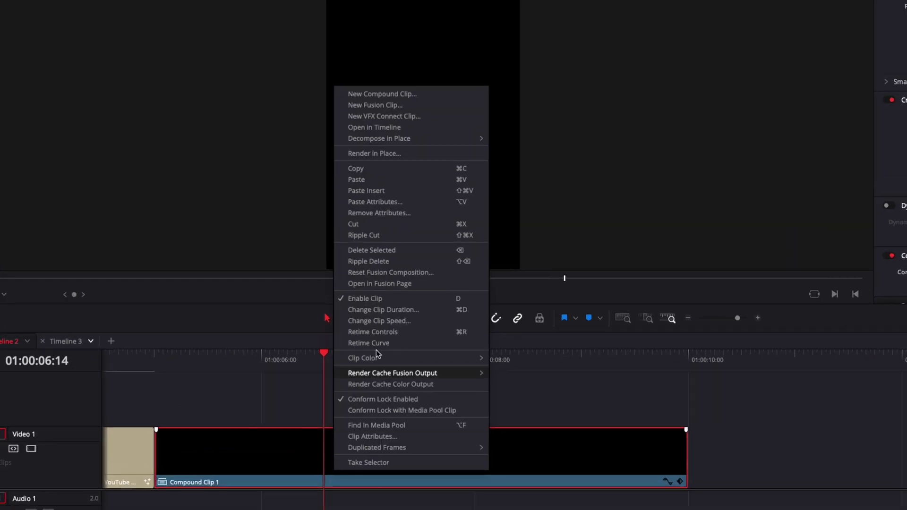
{"action": "left_click", "coordinate": [375, 130]}
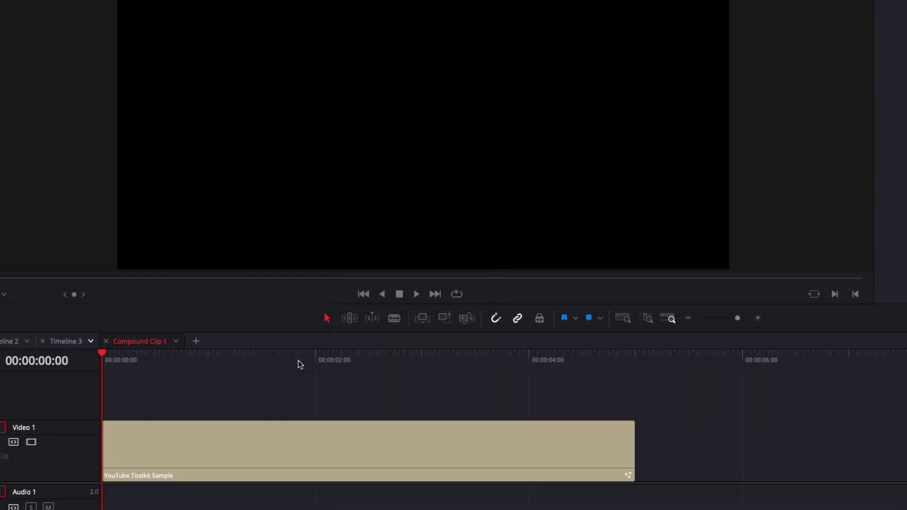
{"action": "left_click", "coordinate": [317, 360]}
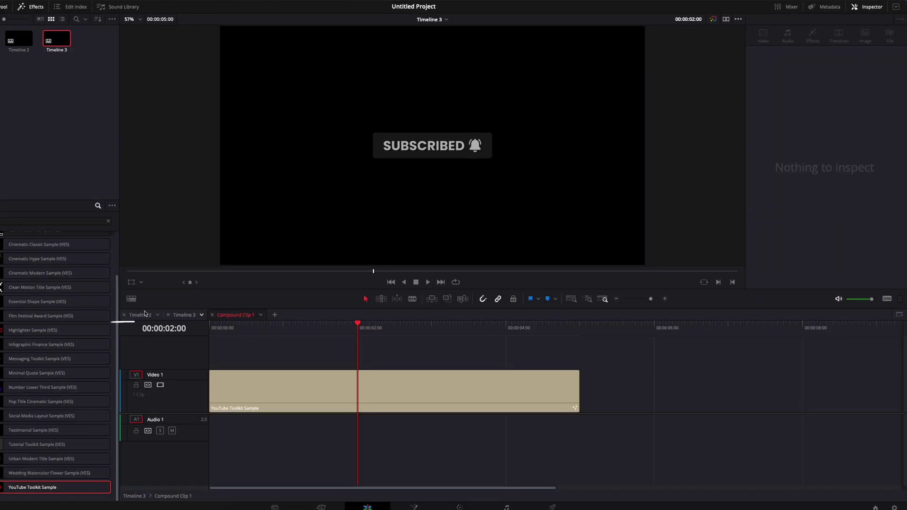
{"action": "left_click", "coordinate": [142, 315]}
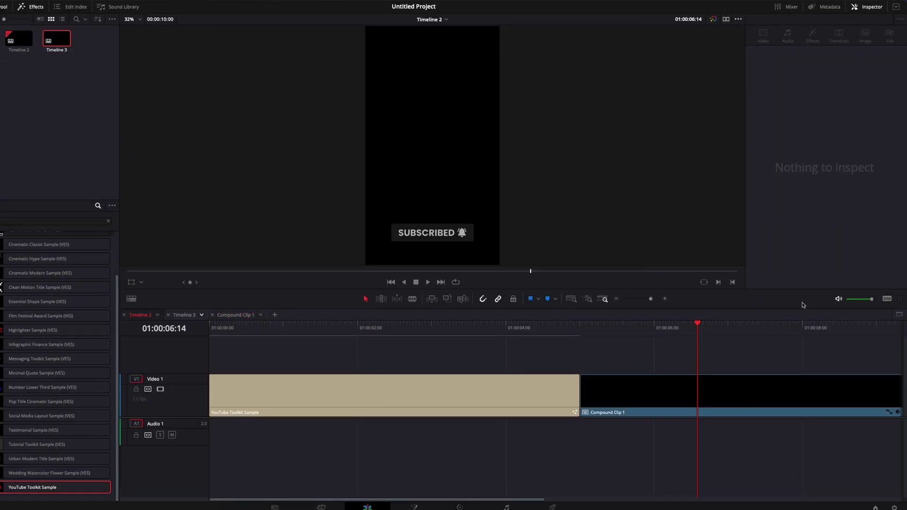
{"action": "left_click", "coordinate": [641, 406]}
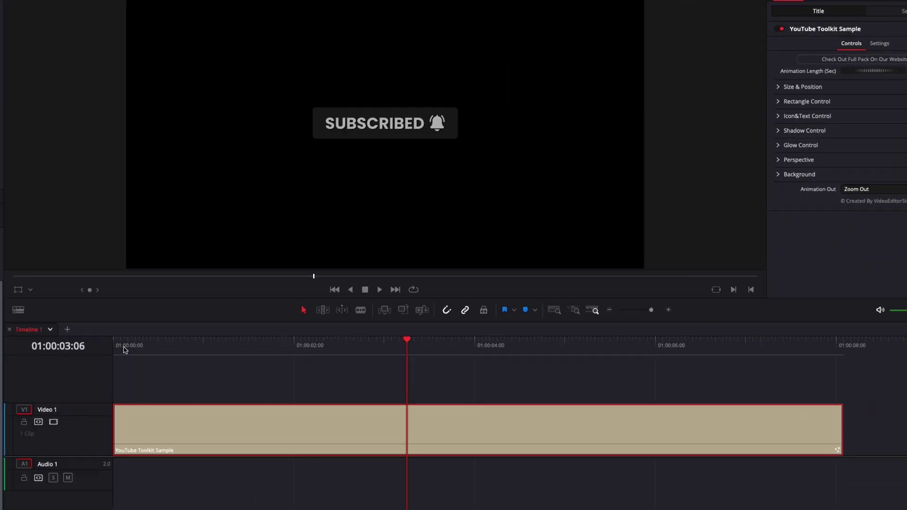
{"action": "key", "text": "Home"}
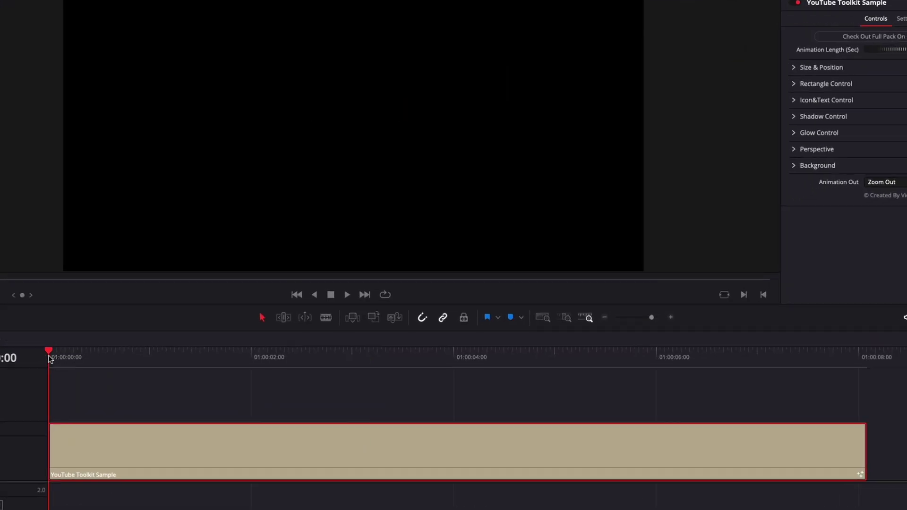
{"action": "key", "text": "space"}
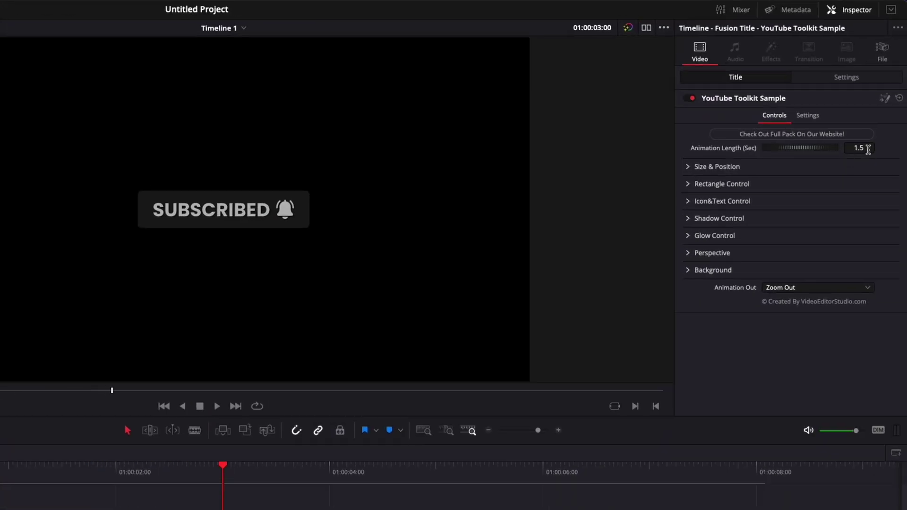
{"action": "left_click", "coordinate": [866, 148]}
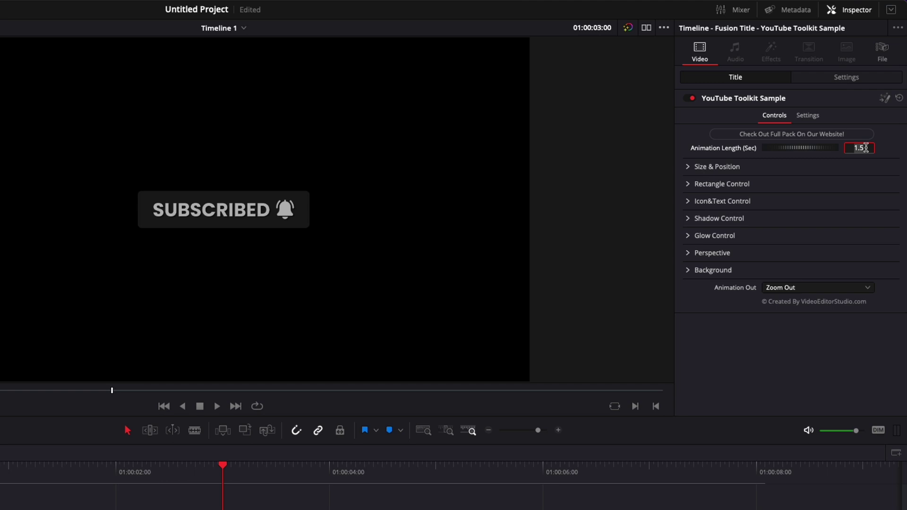
{"action": "type", "text": "3"}
{"action": "key", "text": "Return"}
{"action": "key", "text": "Home"}
{"action": "key", "text": "space"}
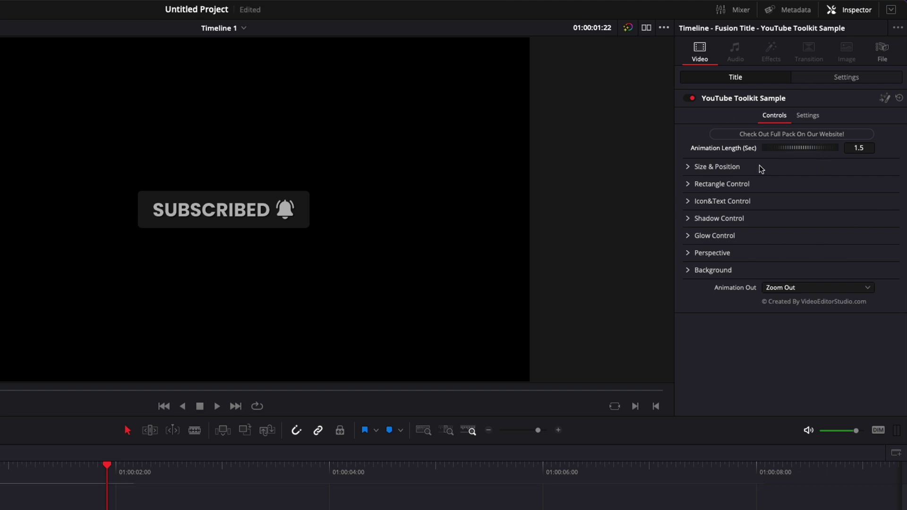
Step: Set the title Size to 0.86 and Center to X 0.206, Y 0.171, then expand Rectangle Control
{"action": "left_click", "coordinate": [688, 168]}
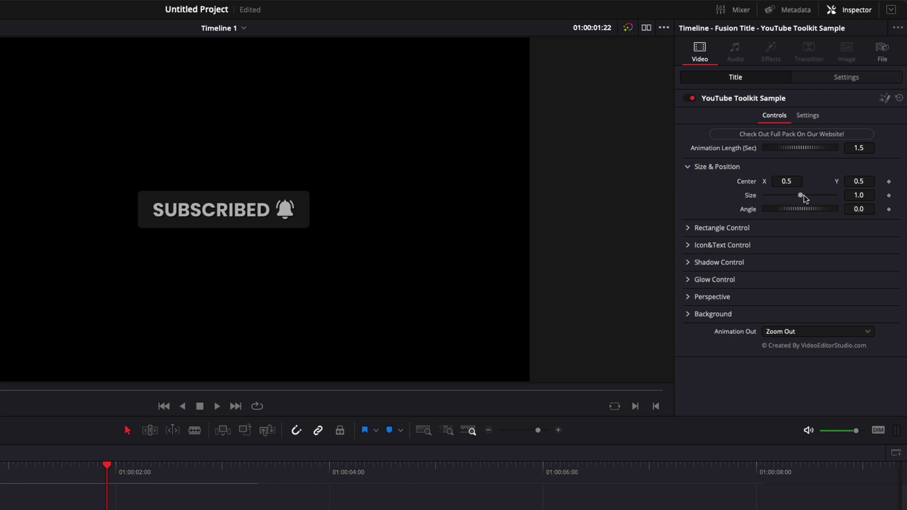
{"action": "left_click_drag", "start_coordinate": [802, 195], "coordinate": [765, 182]}
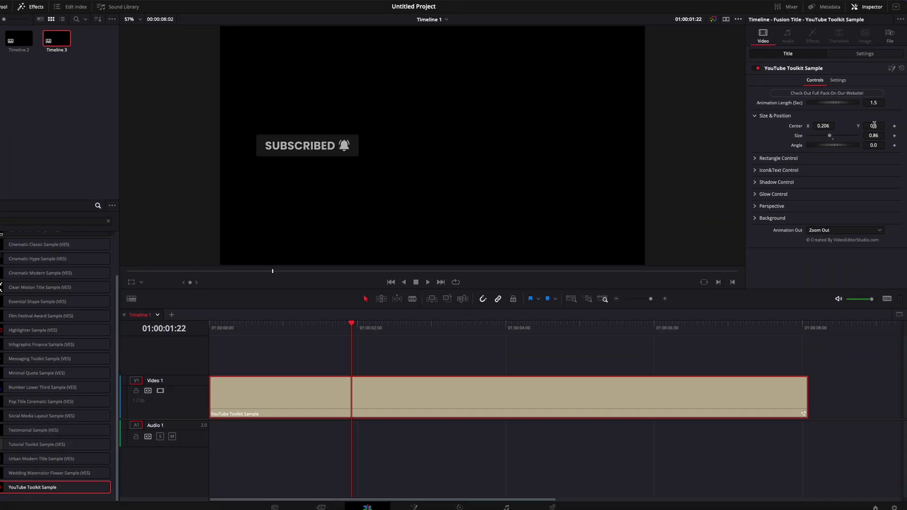
{"action": "mouse_move", "coordinate": [874, 124]}
{"action": "left_mouse_down"}
{"action": "mouse_move", "coordinate": [856, 125]}
{"action": "mouse_move", "coordinate": [876, 128]}
{"action": "left_mouse_up"}
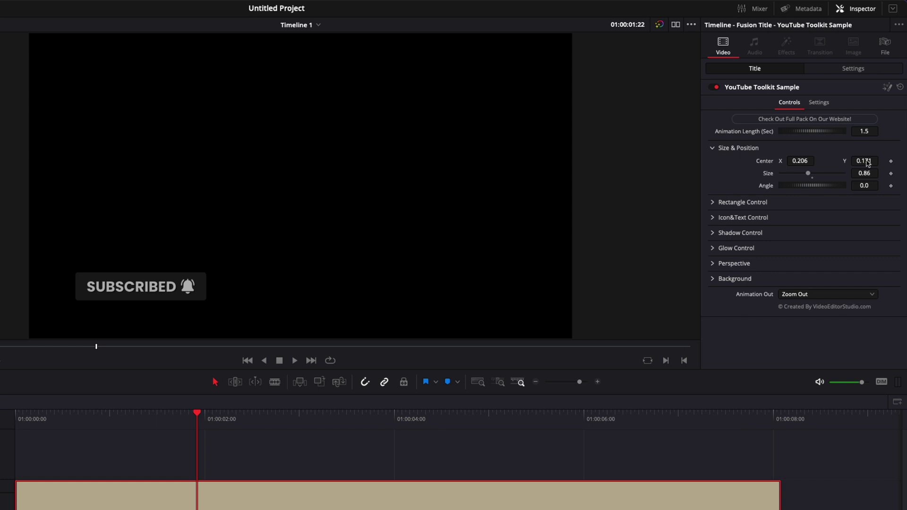
{"action": "left_click", "coordinate": [738, 148]}
{"action": "left_click", "coordinate": [742, 163]}
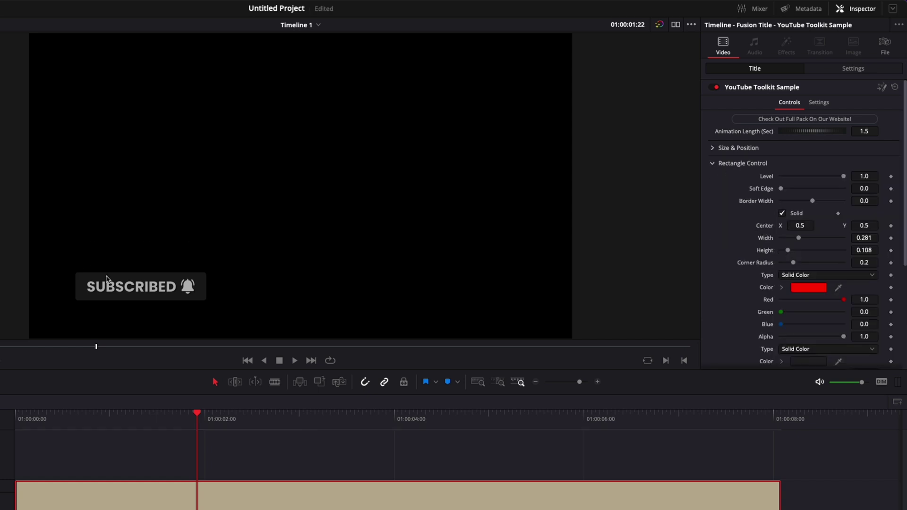
{"action": "scroll", "coordinate": [753, 264], "scroll_direction": "down", "scroll_amount": 3}
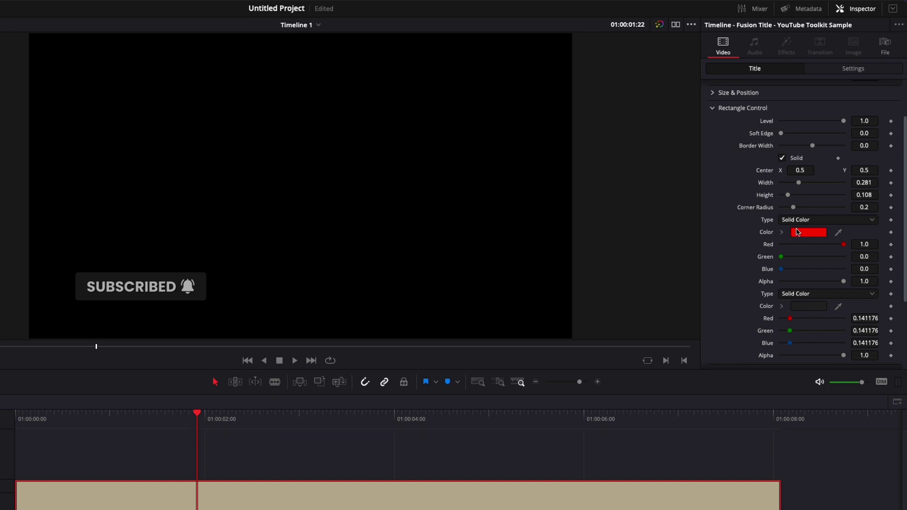
{"action": "left_click", "coordinate": [798, 231]}
{"action": "left_click", "coordinate": [585, 204]}
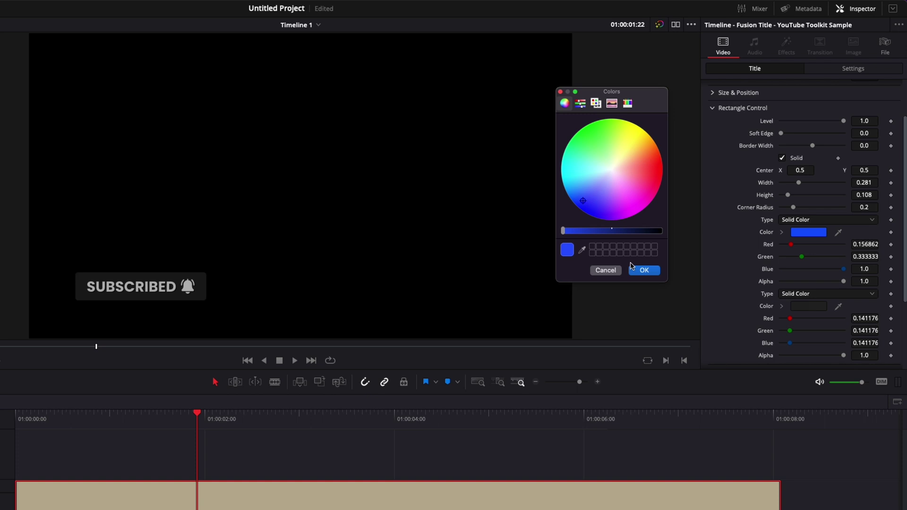
{"action": "left_click", "coordinate": [644, 270]}
{"action": "left_click", "coordinate": [806, 308]}
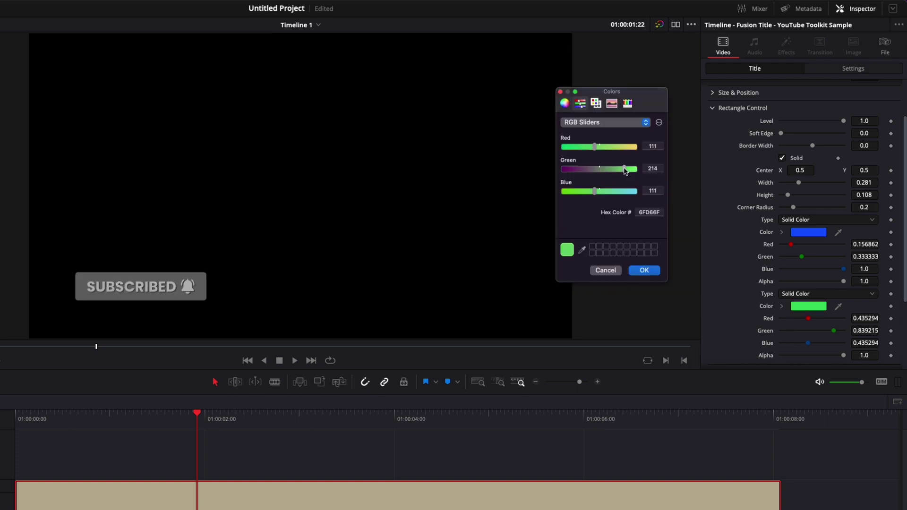
{"action": "left_click", "coordinate": [644, 270]}
{"action": "left_click", "coordinate": [14, 421]}
{"action": "key", "text": "space"}
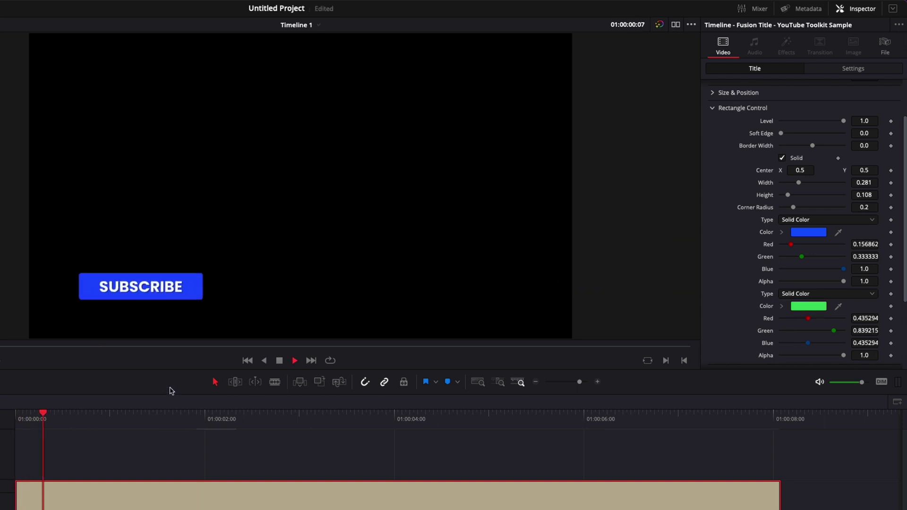
{"action": "key", "text": "space"}
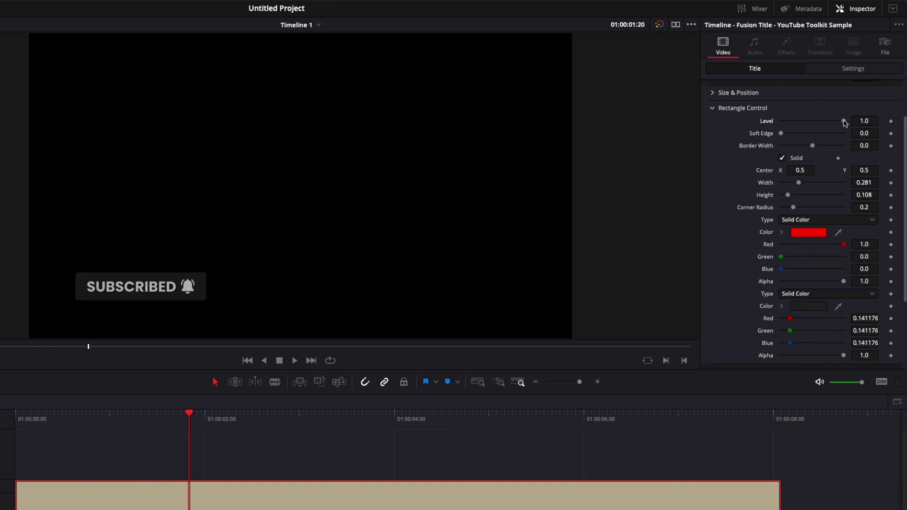
Step: Test the Level slider, uncheck Solid, set Border Width to 0.003, and replay the animation
{"action": "left_click_drag", "start_coordinate": [844, 123], "coordinate": [808, 150]}
{"action": "left_click_drag", "start_coordinate": [178, 418], "coordinate": [69, 414]}
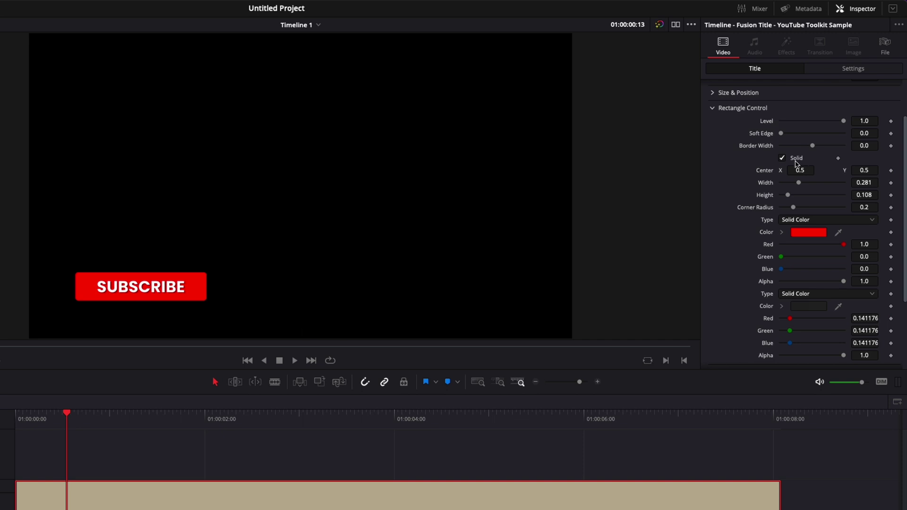
{"action": "left_click", "coordinate": [782, 159]}
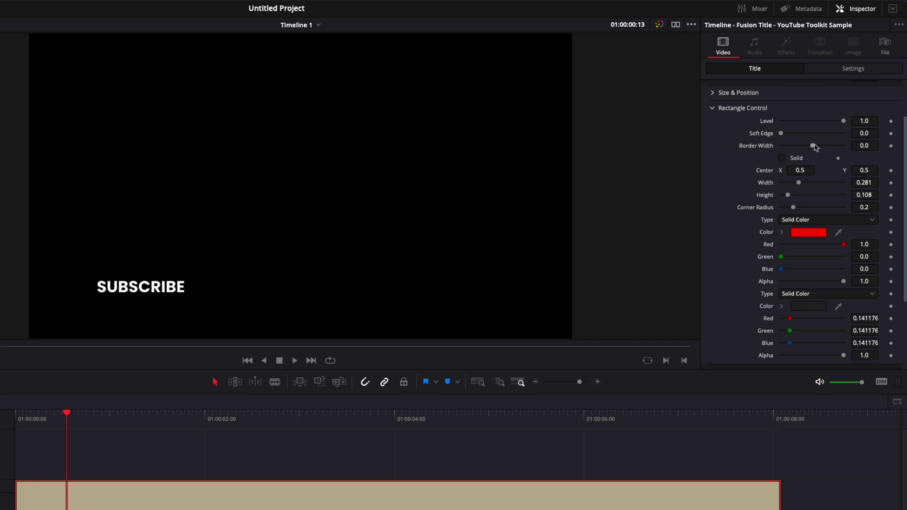
{"action": "left_click_drag", "start_coordinate": [814, 147], "coordinate": [814, 148]}
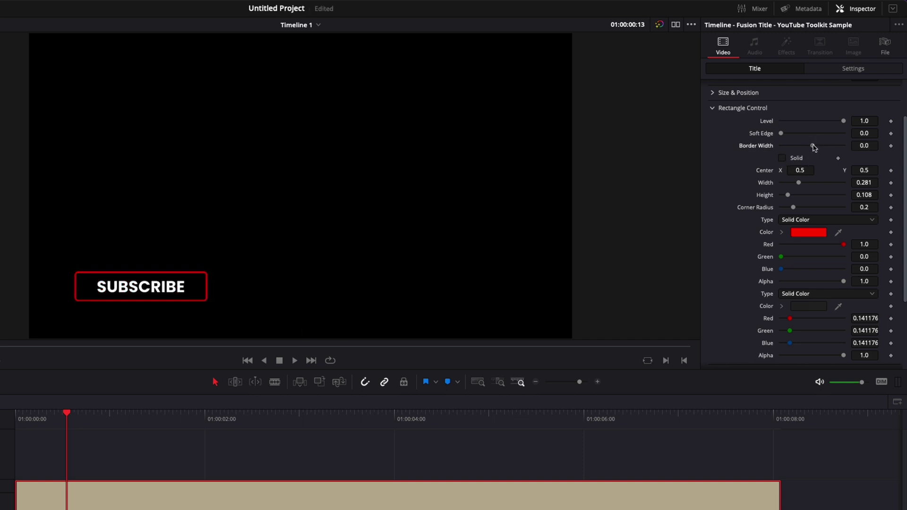
{"action": "left_click", "coordinate": [42, 419]}
{"action": "key", "text": "space"}
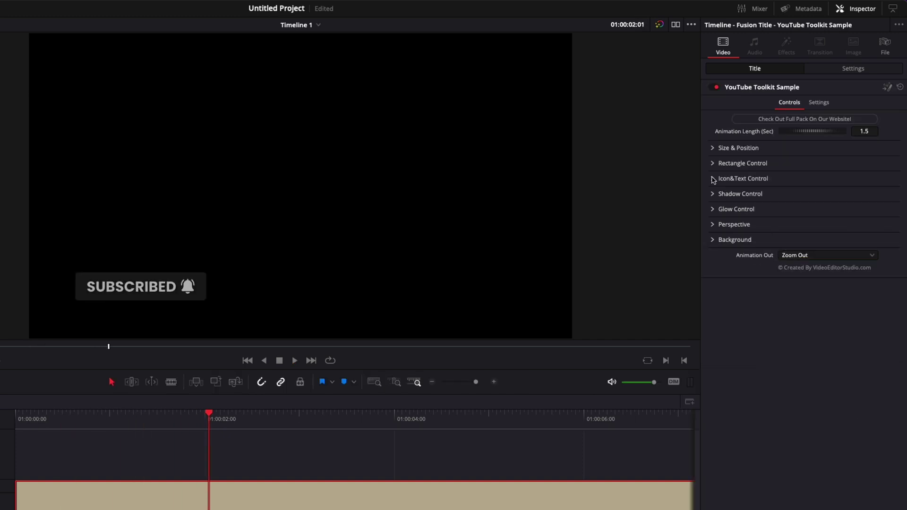
Step: Delete the SUBSCRIBE wording to preview an empty button, then undo to restore it
{"action": "left_click", "coordinate": [736, 234]}
{"action": "scroll", "coordinate": [734, 283], "scroll_direction": "down", "scroll_amount": 3}
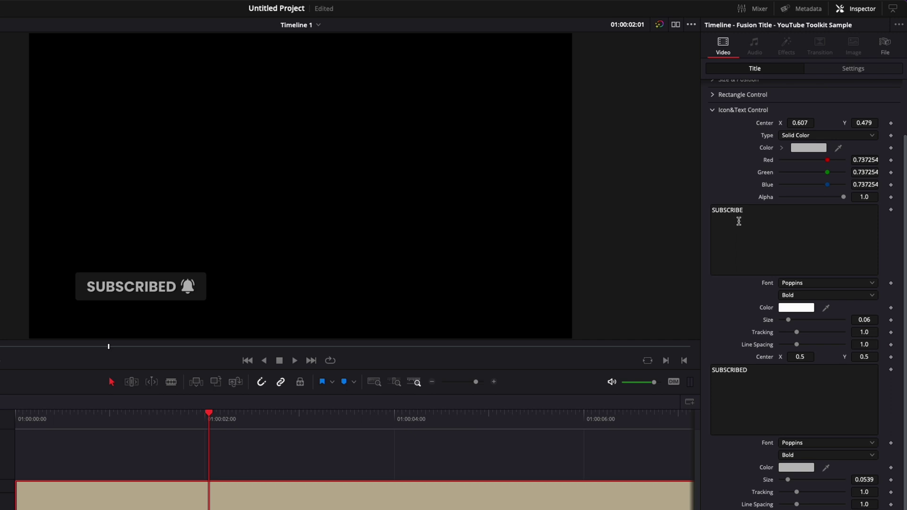
{"action": "left_click_drag", "start_coordinate": [748, 211], "coordinate": [695, 207]}
{"action": "key", "text": "BackSpace"}
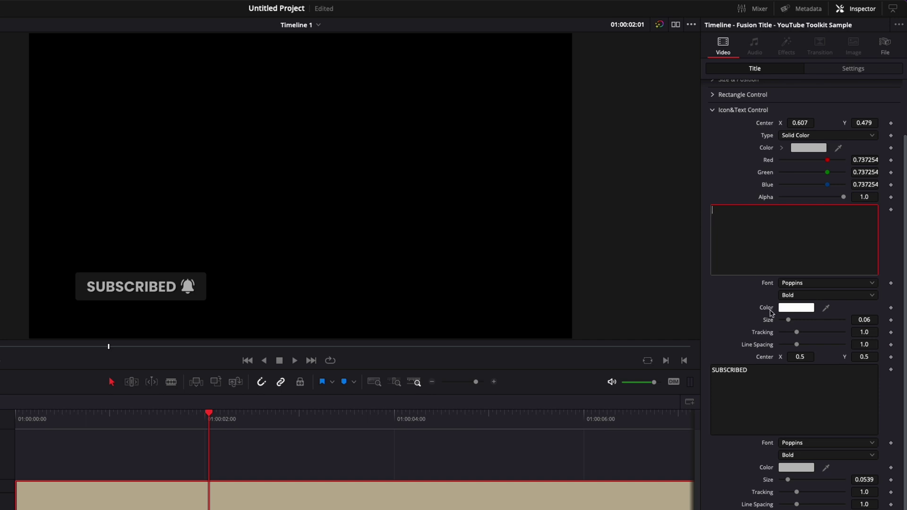
{"action": "left_click", "coordinate": [98, 418]}
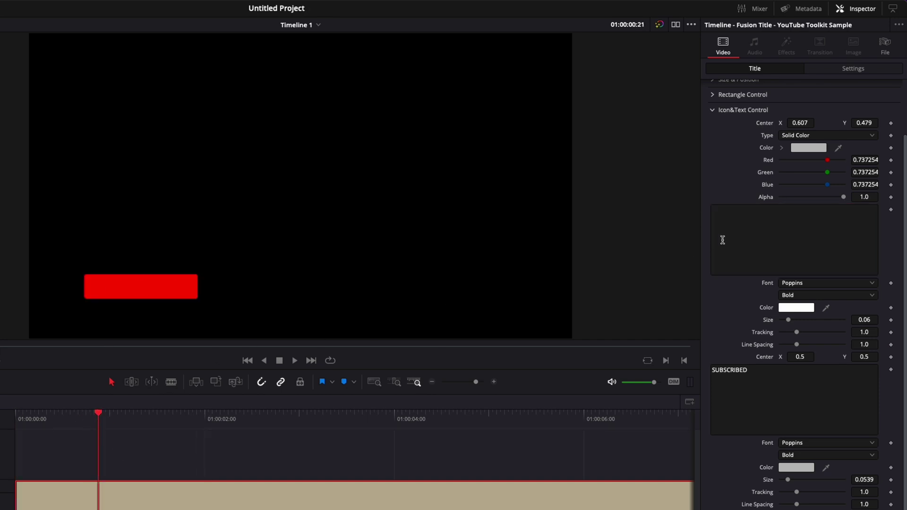
{"action": "left_click", "coordinate": [761, 212]}
{"action": "key", "text": "ctrl+z"}
Step: Raise the SUBSCRIBED text's drop shadow strength to about 0.898
{"action": "left_click", "coordinate": [761, 421]}
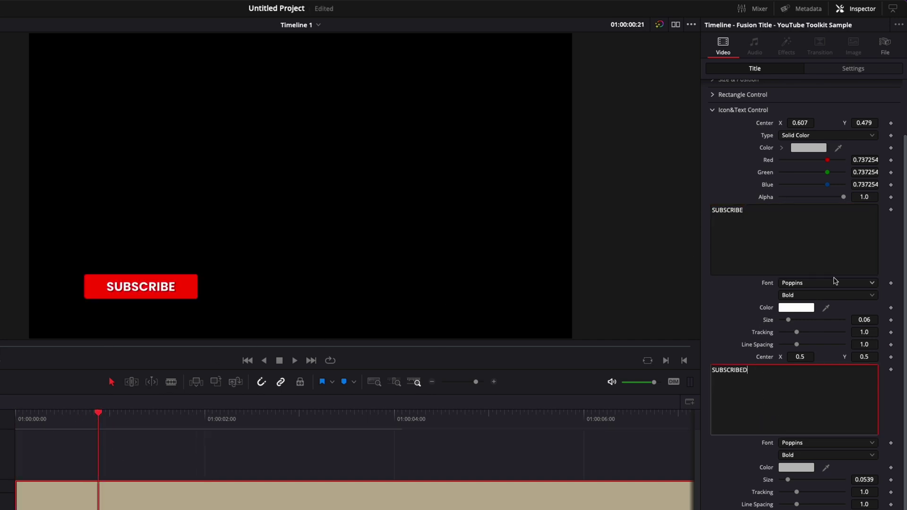
{"action": "scroll", "coordinate": [815, 308], "scroll_direction": "down", "scroll_amount": 2}
{"action": "scroll", "coordinate": [815, 307], "scroll_direction": "down", "scroll_amount": 3}
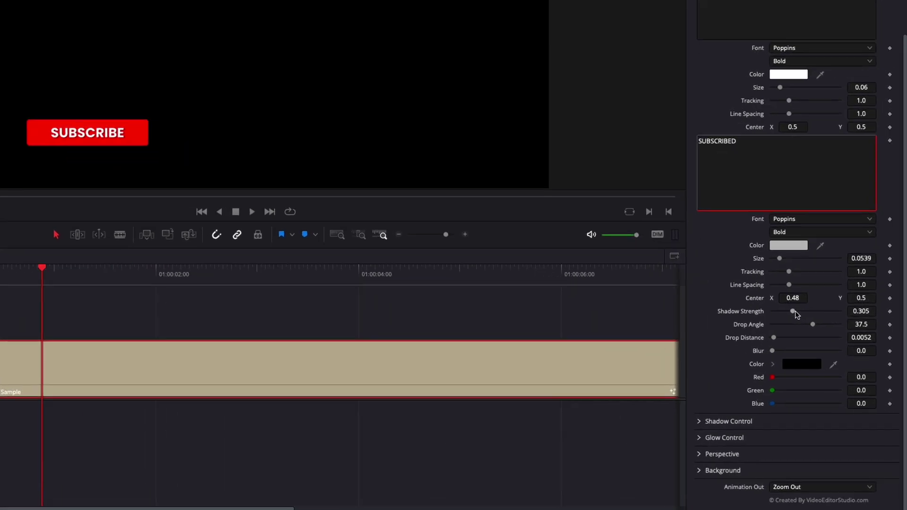
{"action": "left_click_drag", "start_coordinate": [824, 354], "coordinate": [855, 358]}
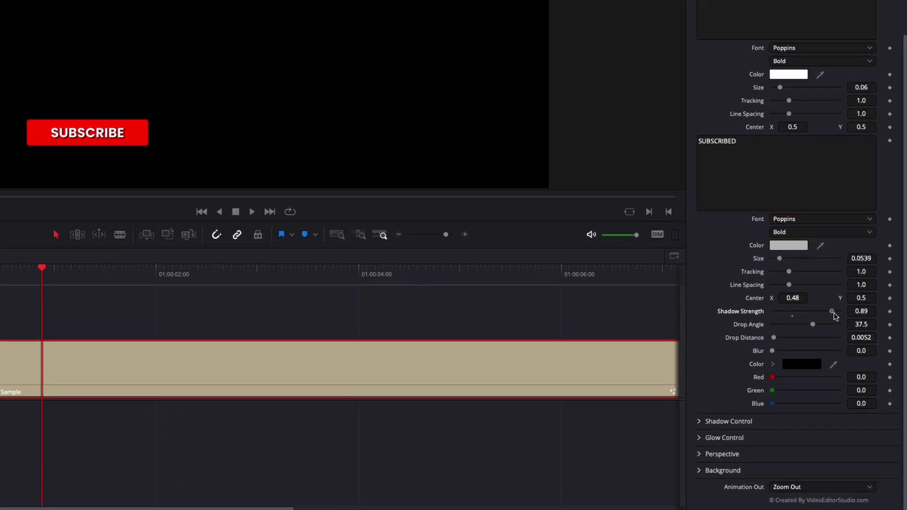
{"action": "left_click_drag", "start_coordinate": [835, 316], "coordinate": [817, 348]}
Step: Boost the button's drop shadow to strength 0.992, angle 51, distance 0.0976, blur 0.906
{"action": "left_click", "coordinate": [699, 37]}
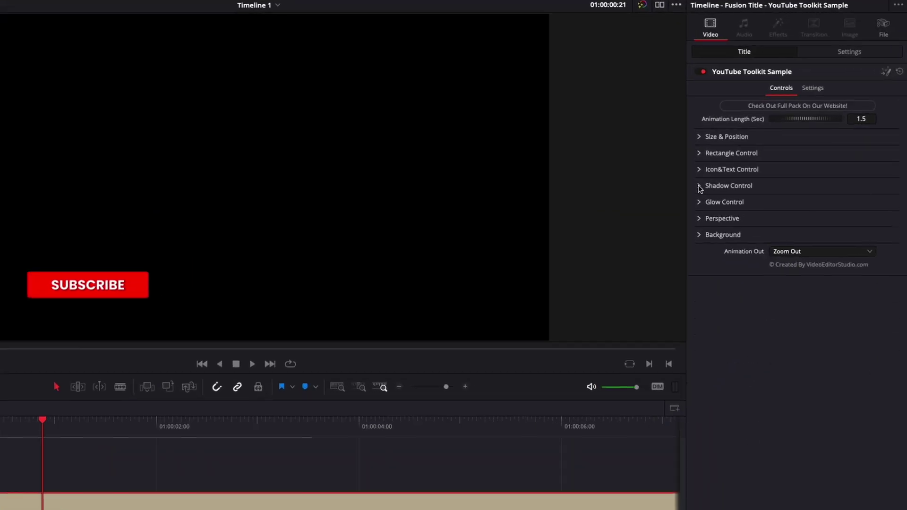
{"action": "left_click", "coordinate": [699, 186]}
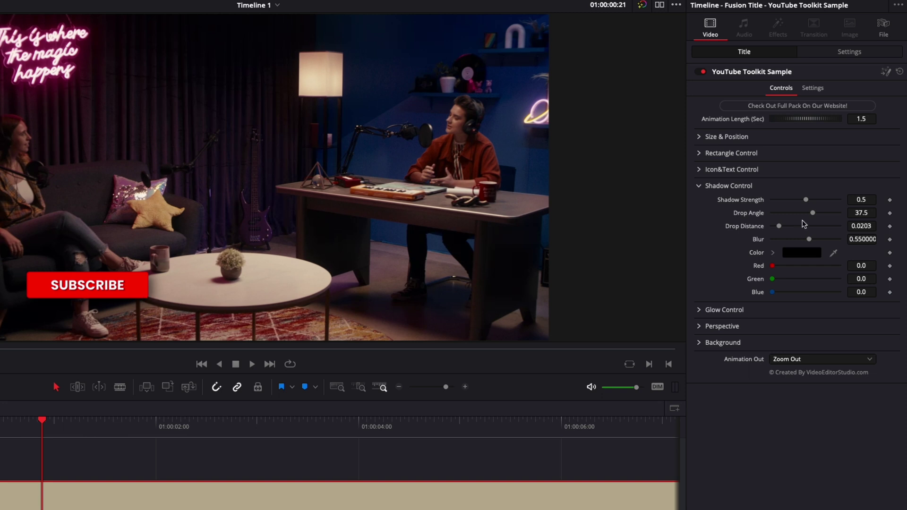
{"action": "left_click_drag", "start_coordinate": [807, 200], "coordinate": [807, 246]}
Step: Increase the title's Glow Gain and Glow Size for a stronger glow
{"action": "left_click", "coordinate": [699, 186]}
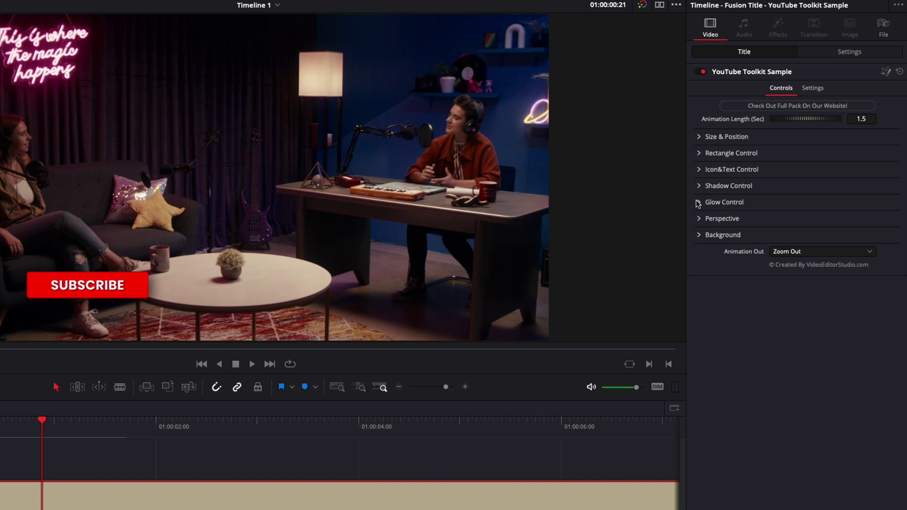
{"action": "left_click", "coordinate": [699, 202]}
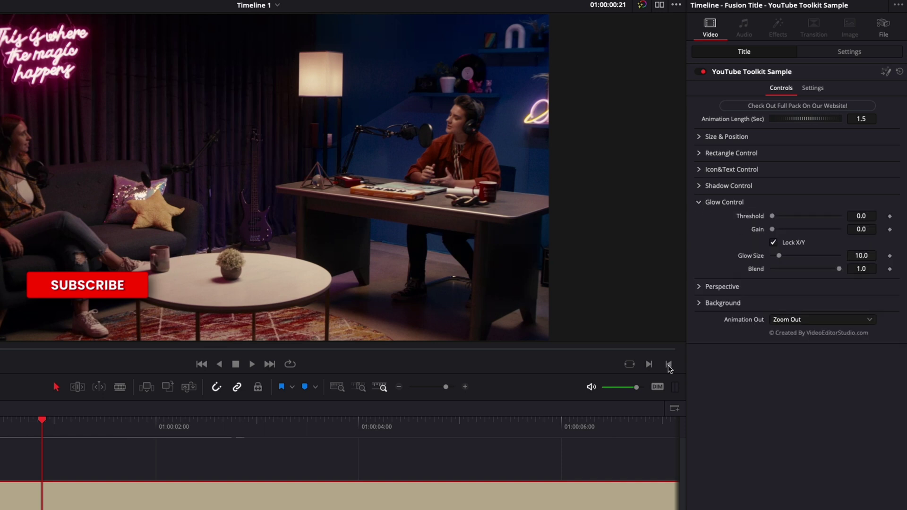
{"action": "left_click_drag", "start_coordinate": [772, 232], "coordinate": [797, 255]}
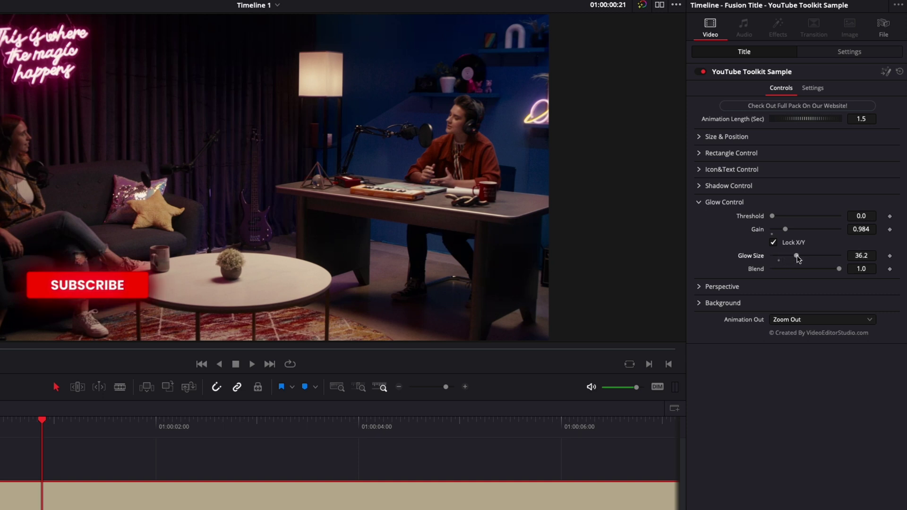
Step: Tilt the title in perspective with an X tilt of -5.0
{"action": "left_click", "coordinate": [699, 202]}
{"action": "left_click", "coordinate": [699, 220]}
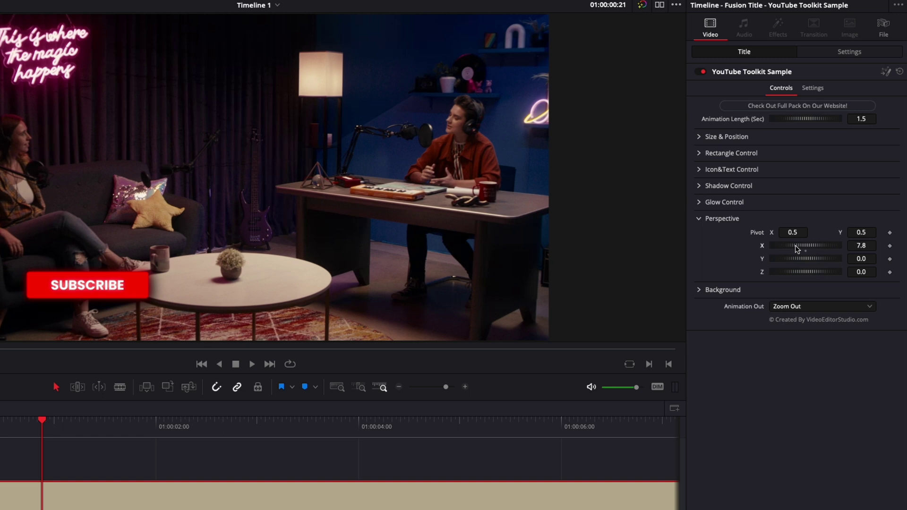
{"action": "left_click_drag", "start_coordinate": [797, 248], "coordinate": [789, 275]}
Step: Move the title upper-centre to Center X 0.384, Y 0.801 and preview playback
{"action": "left_click", "coordinate": [723, 137]}
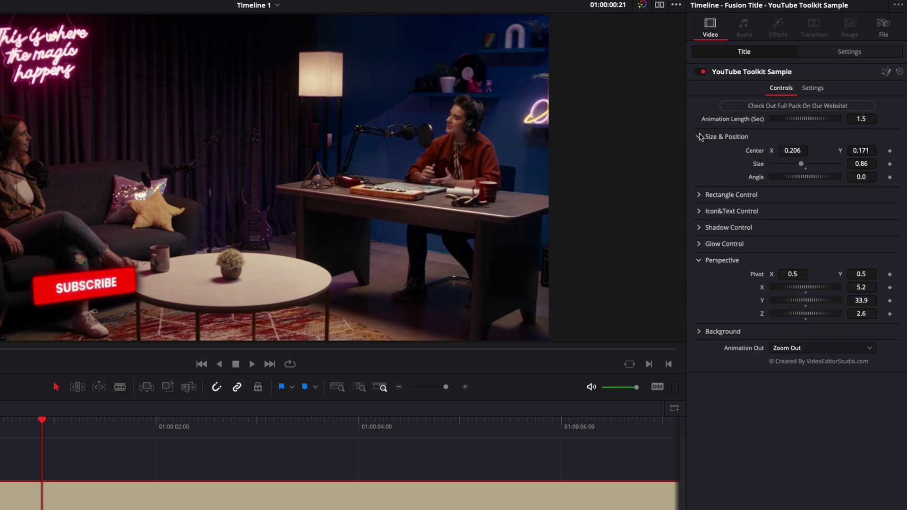
{"action": "mouse_move", "coordinate": [793, 151]}
{"action": "left_mouse_down"}
{"action": "mouse_move", "coordinate": [803, 150]}
{"action": "mouse_move", "coordinate": [794, 151]}
{"action": "left_mouse_up"}
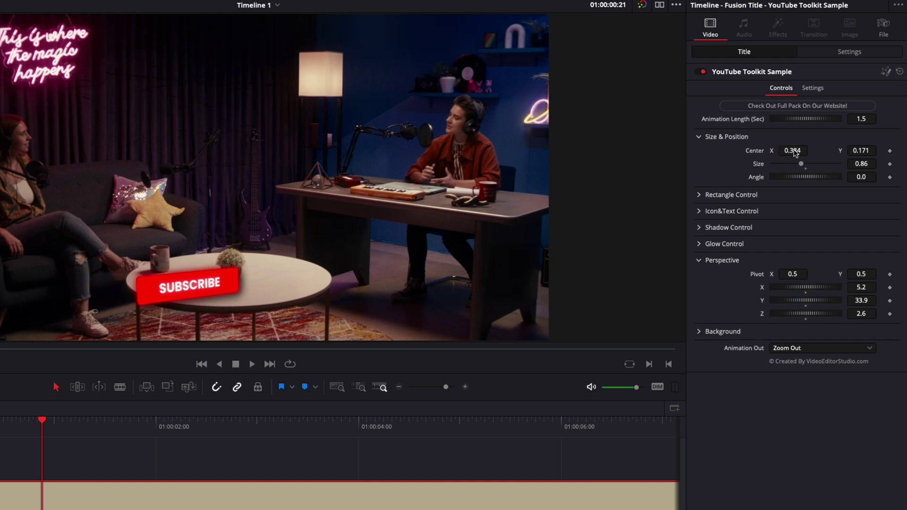
{"action": "left_click_drag", "start_coordinate": [860, 149], "coordinate": [875, 149]}
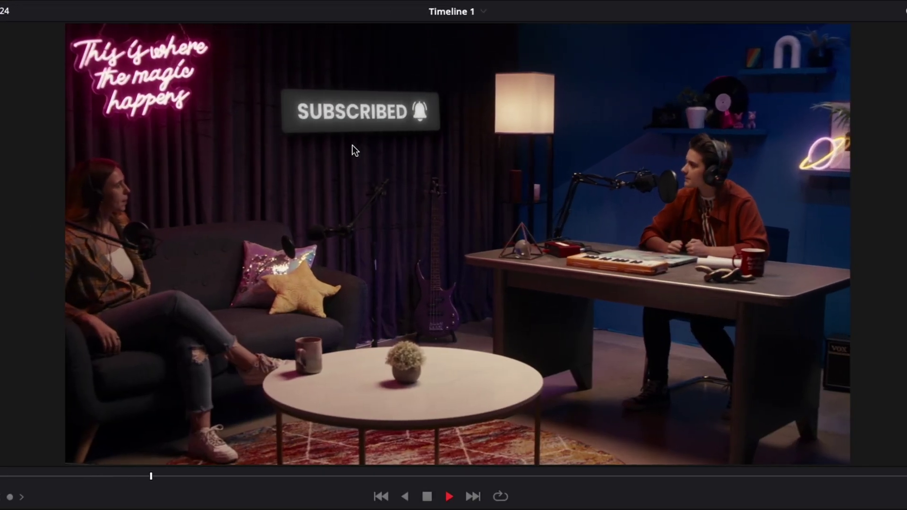
{"action": "key", "text": "space"}
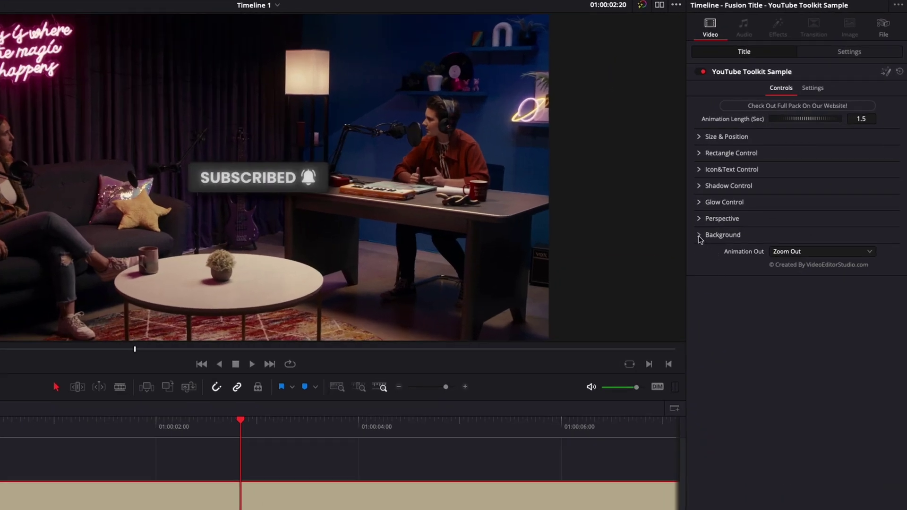
Step: Turn on a fully opaque background box and shrink its width and height
{"action": "left_click", "coordinate": [699, 236]}
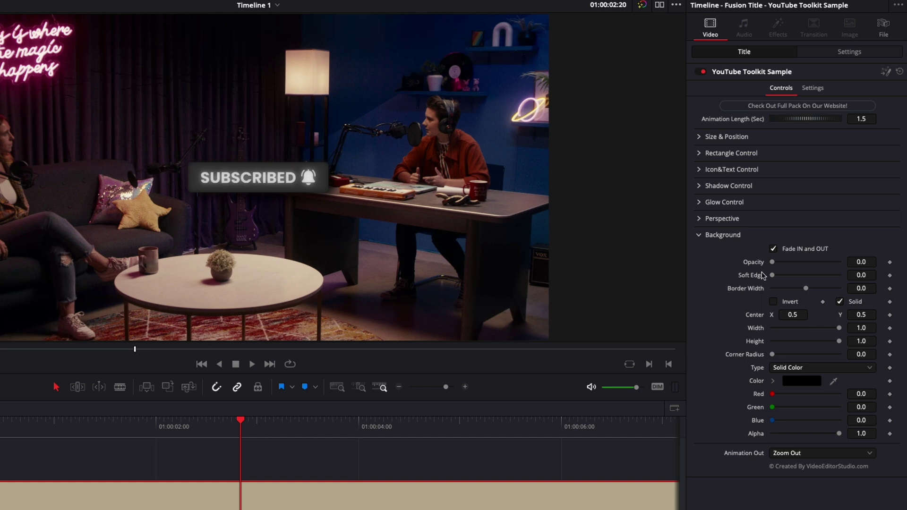
{"action": "left_click_drag", "start_coordinate": [773, 262], "coordinate": [807, 265]}
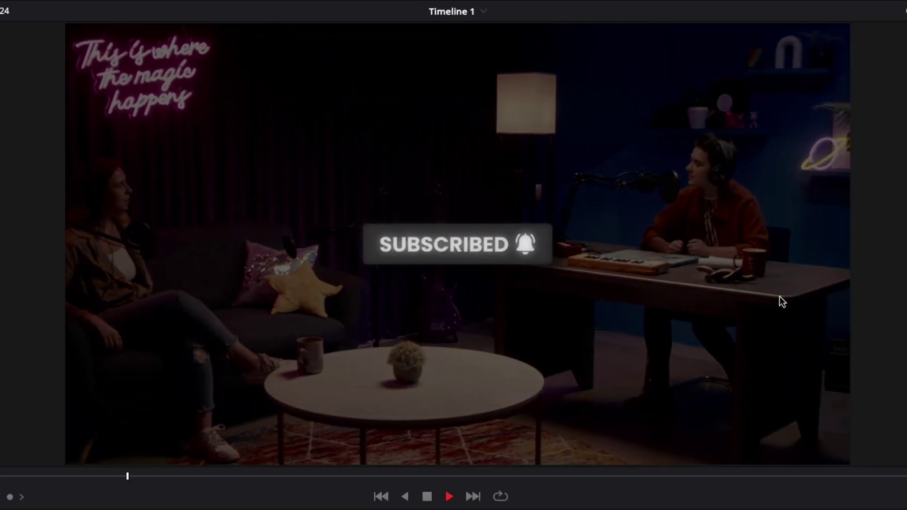
{"action": "key", "text": "space"}
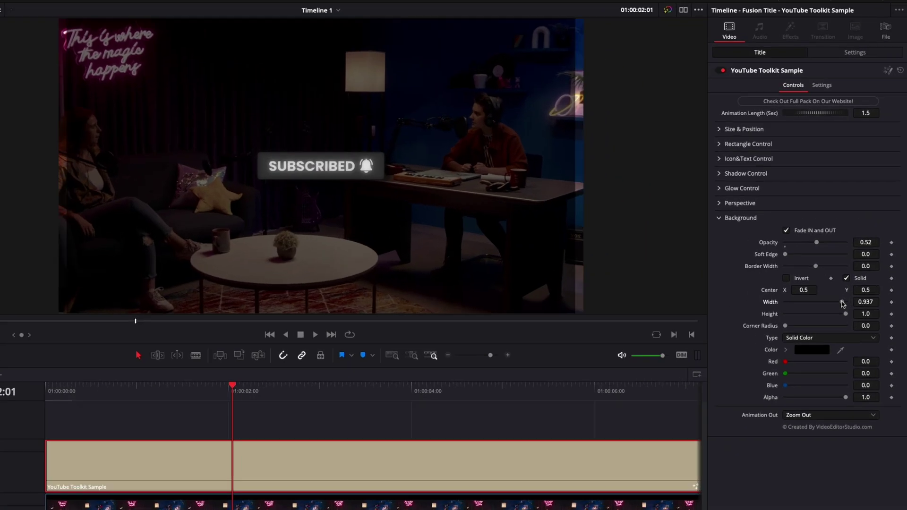
{"action": "left_click_drag", "start_coordinate": [843, 302], "coordinate": [821, 325]}
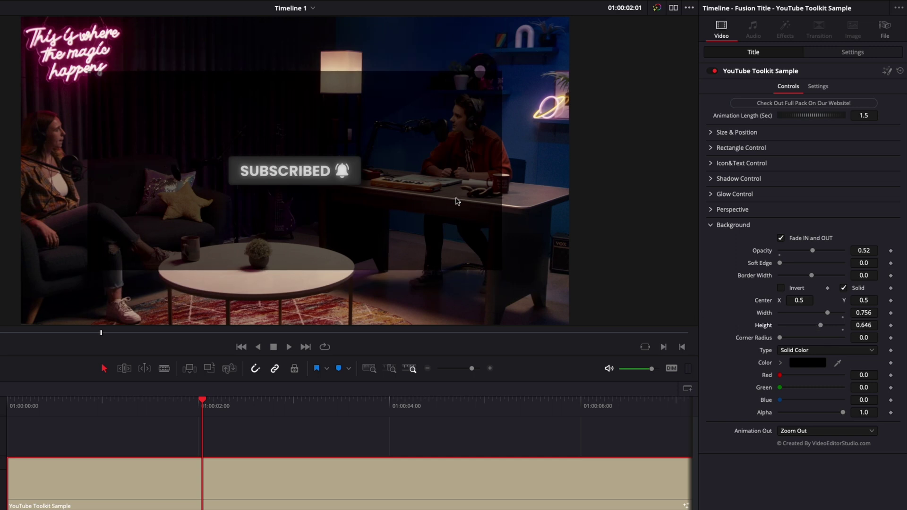
Step: Invert the background to darken the surround at 0.417 opacity, corner radius 1.0, soft edge 0.2
{"action": "left_click", "coordinate": [781, 288]}
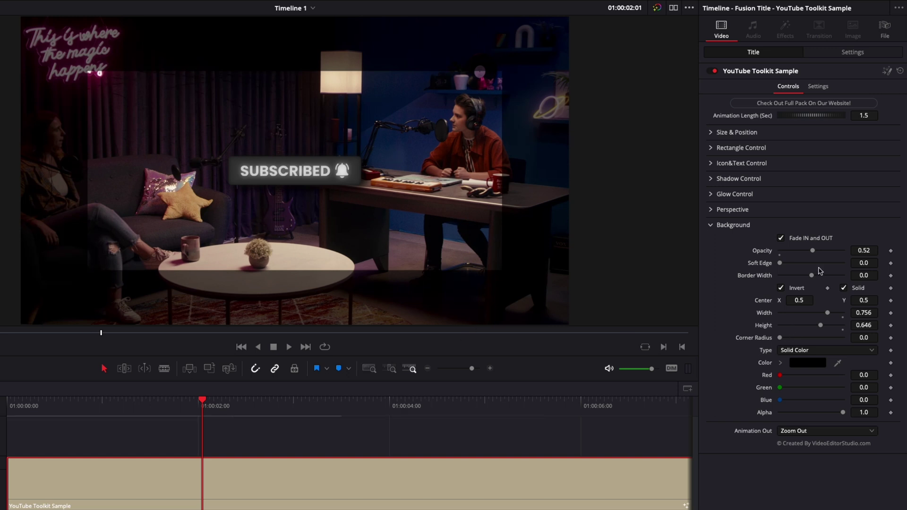
{"action": "left_click_drag", "start_coordinate": [812, 251], "coordinate": [846, 251]}
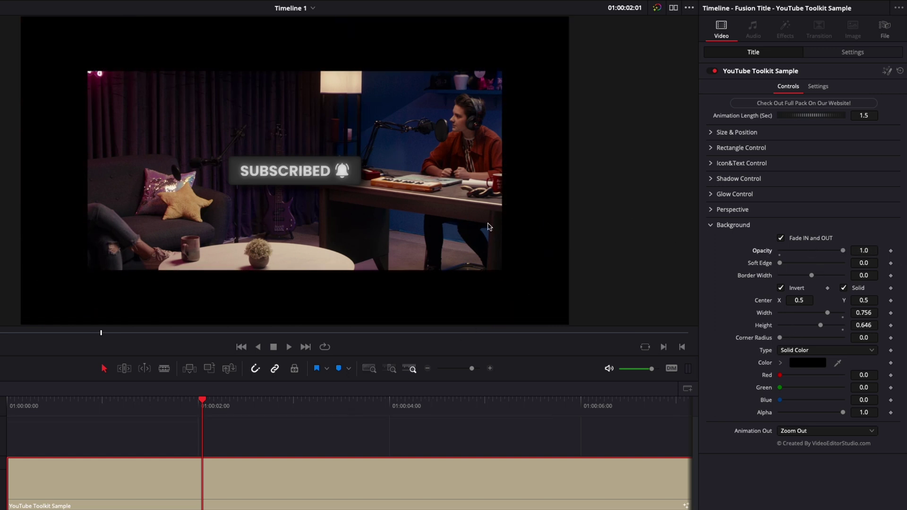
{"action": "left_click_drag", "start_coordinate": [829, 251], "coordinate": [805, 251]}
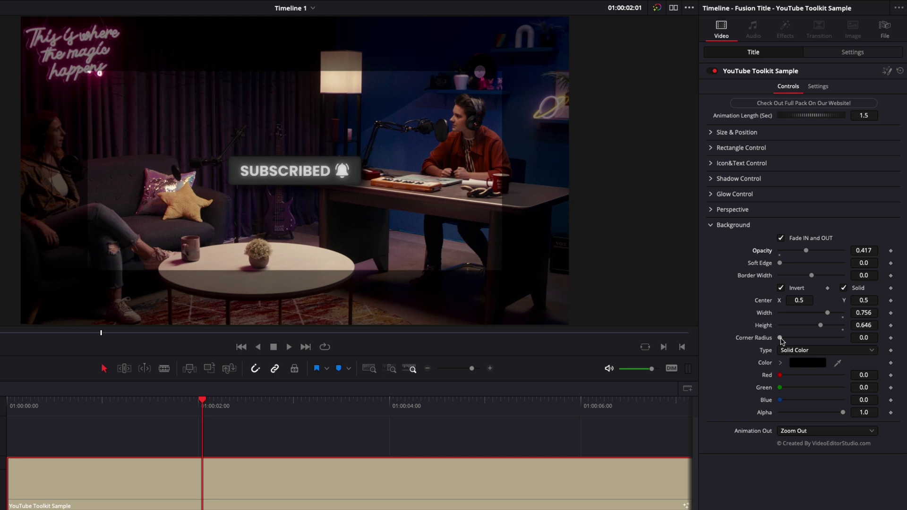
{"action": "left_click_drag", "start_coordinate": [780, 338], "coordinate": [843, 339]}
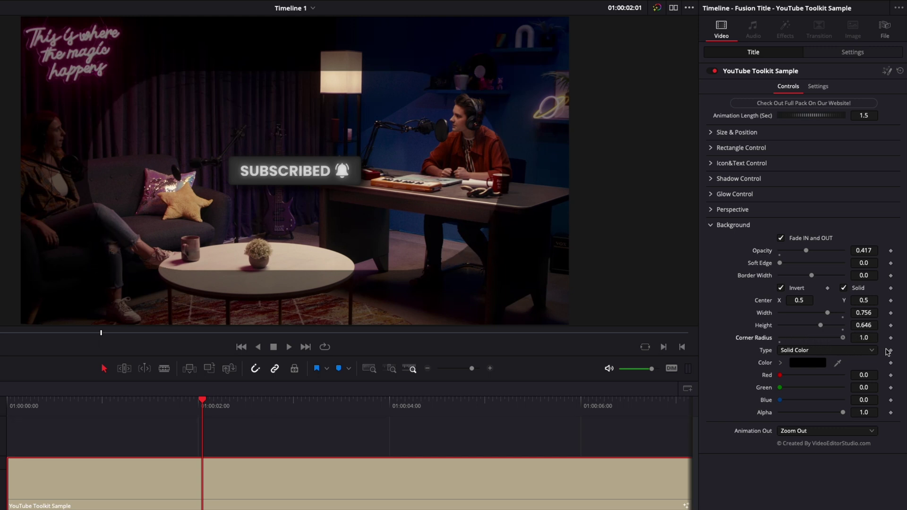
{"action": "left_click_drag", "start_coordinate": [780, 262], "coordinate": [843, 263]}
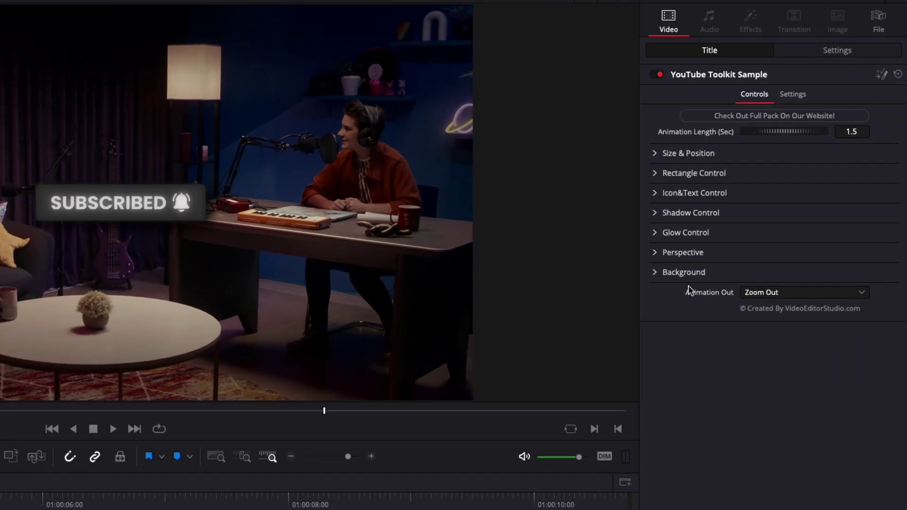
Step: Change Animation Out from Zoom Out to Zoom In and preview in cinema mode
{"action": "left_click", "coordinate": [831, 201]}
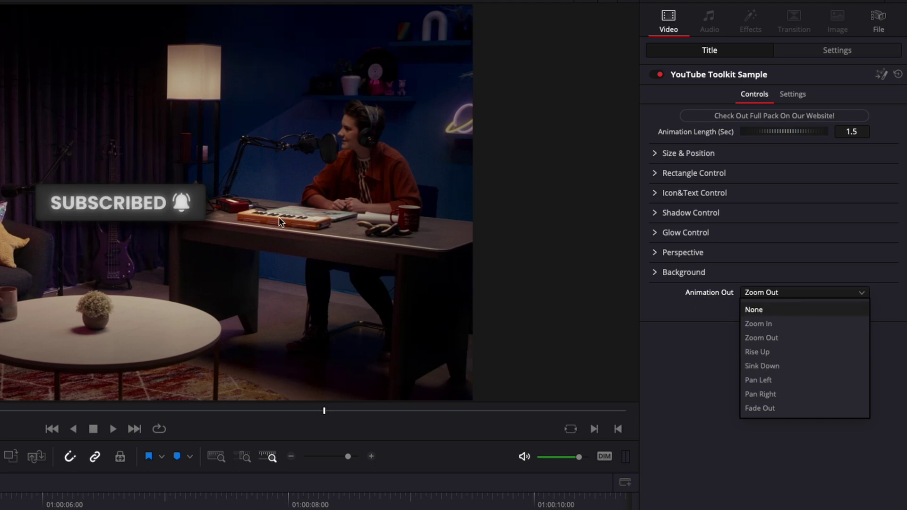
{"action": "left_click", "coordinate": [787, 326]}
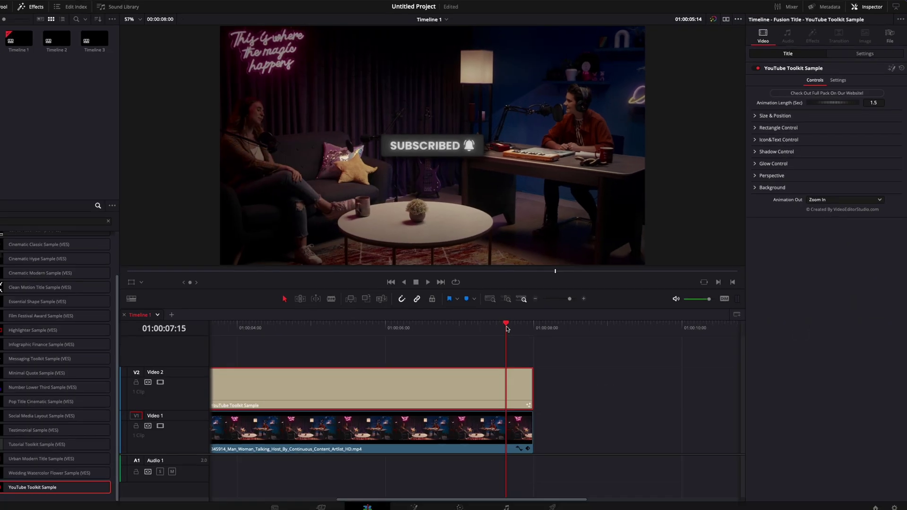
{"action": "key", "text": "p"}
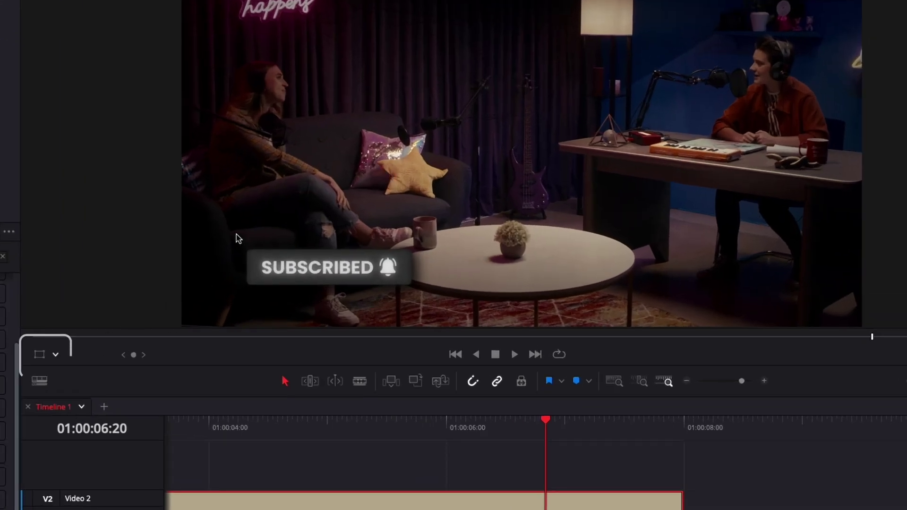
Step: Enable the Fusion Overlay and drag the Subscribed title over the table
{"action": "left_click", "coordinate": [56, 358]}
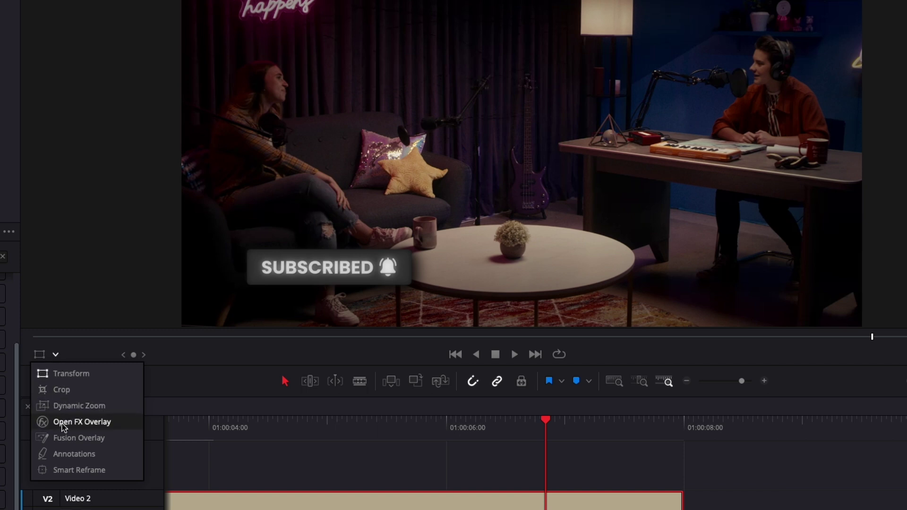
{"action": "left_click", "coordinate": [61, 434]}
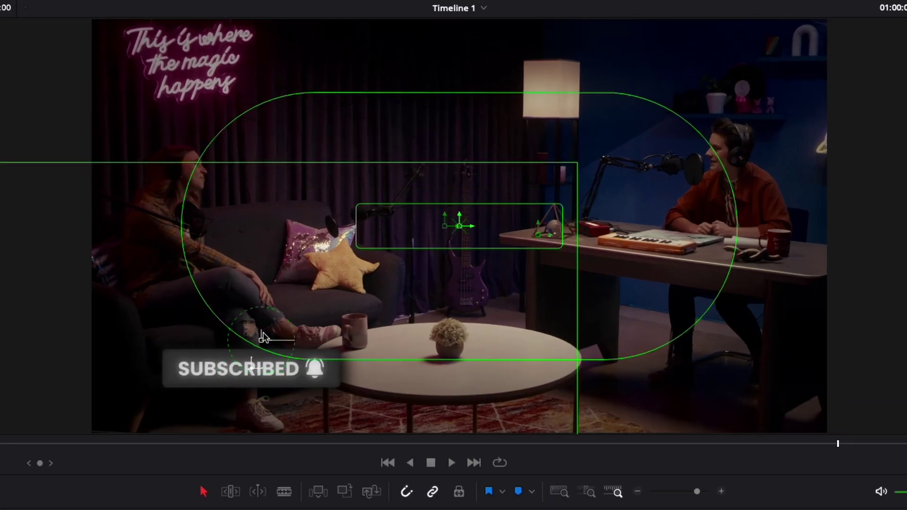
{"action": "left_click_drag", "start_coordinate": [263, 337], "coordinate": [373, 307]}
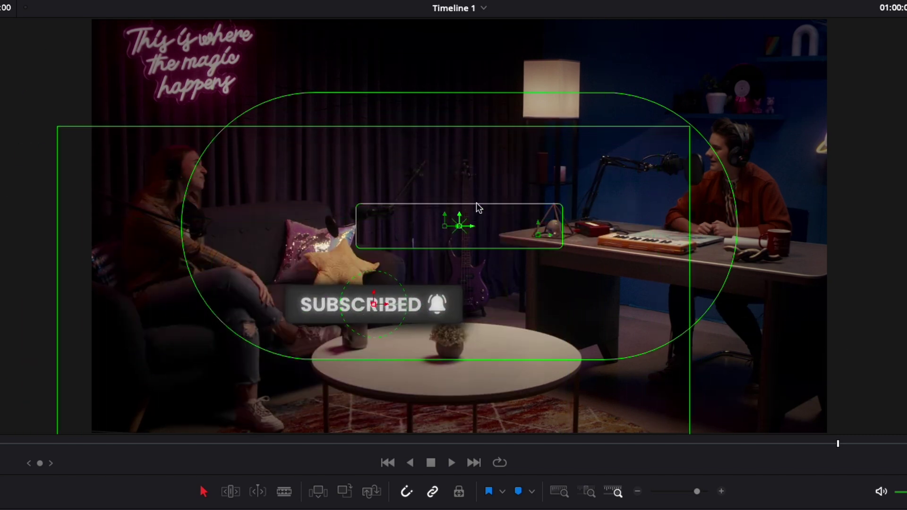
Step: Undo an accidental rectangle mask move and widen the vignette ellipse across the frame
{"action": "left_click_drag", "start_coordinate": [460, 228], "coordinate": [437, 179]}
{"action": "key", "text": "ctrl+z"}
{"action": "left_click_drag", "start_coordinate": [737, 227], "coordinate": [845, 222]}
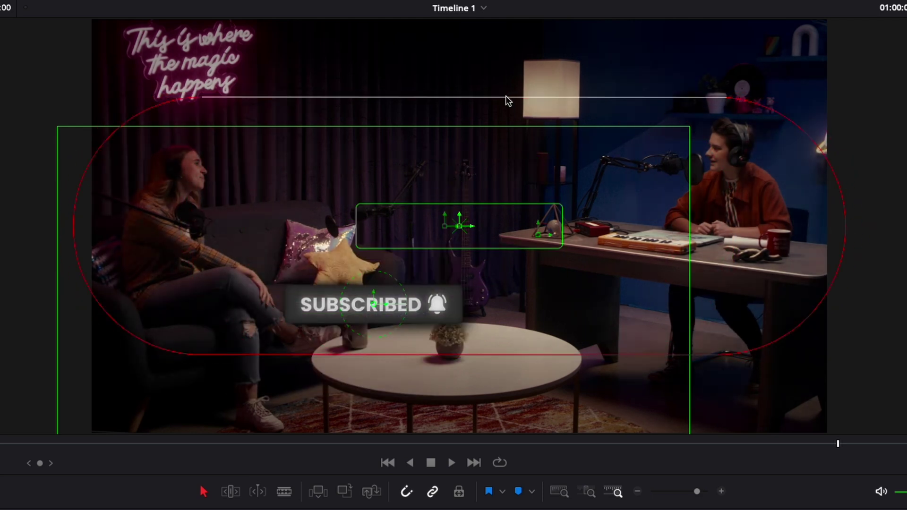